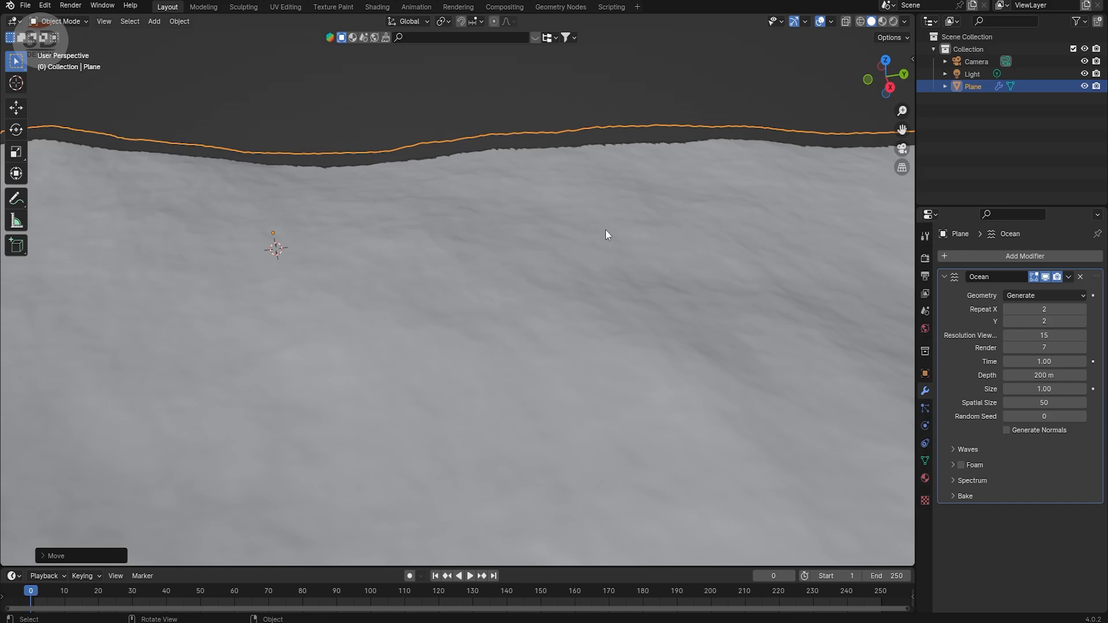
- Set the Ocean modifier's render resolution to 15
click(1053, 348)
text(15)
key(Return)
middle_drag(708, 402, 701, 406)
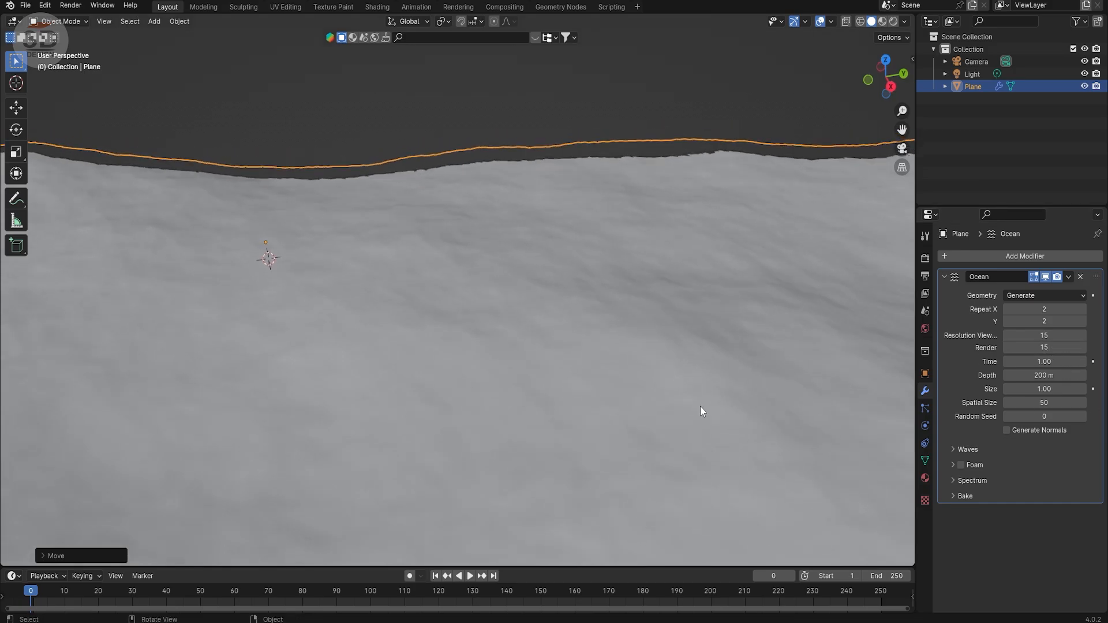
middle_drag(670, 230, 682, 314)
- Keyframe the Ocean modifier's Time value of 1.00 at frame 0
click(1092, 361)
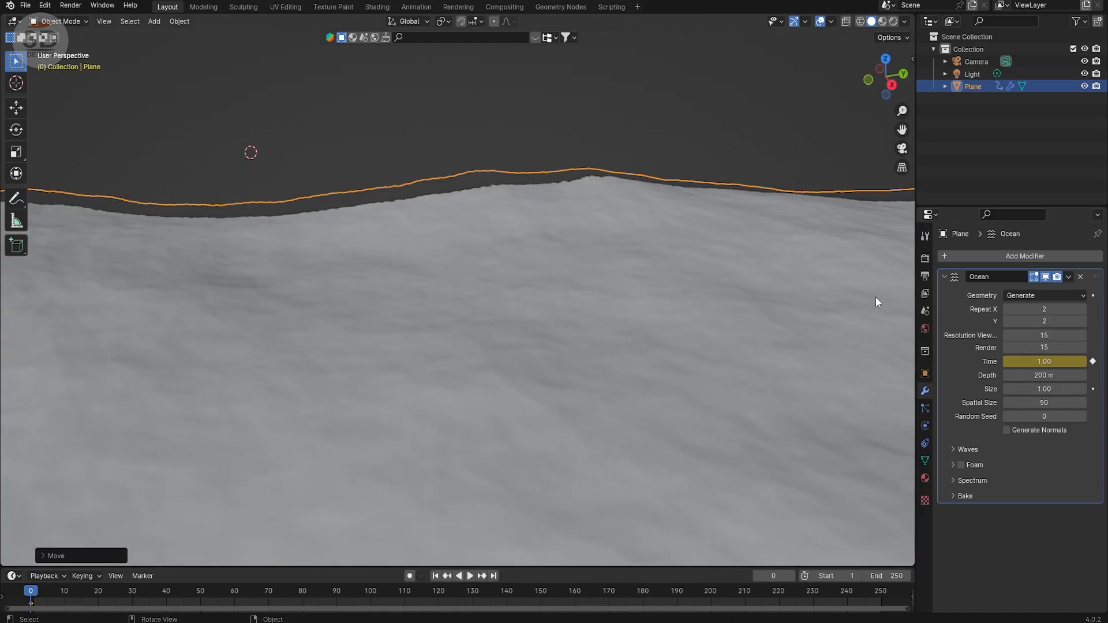
key(i)
click(694, 318)
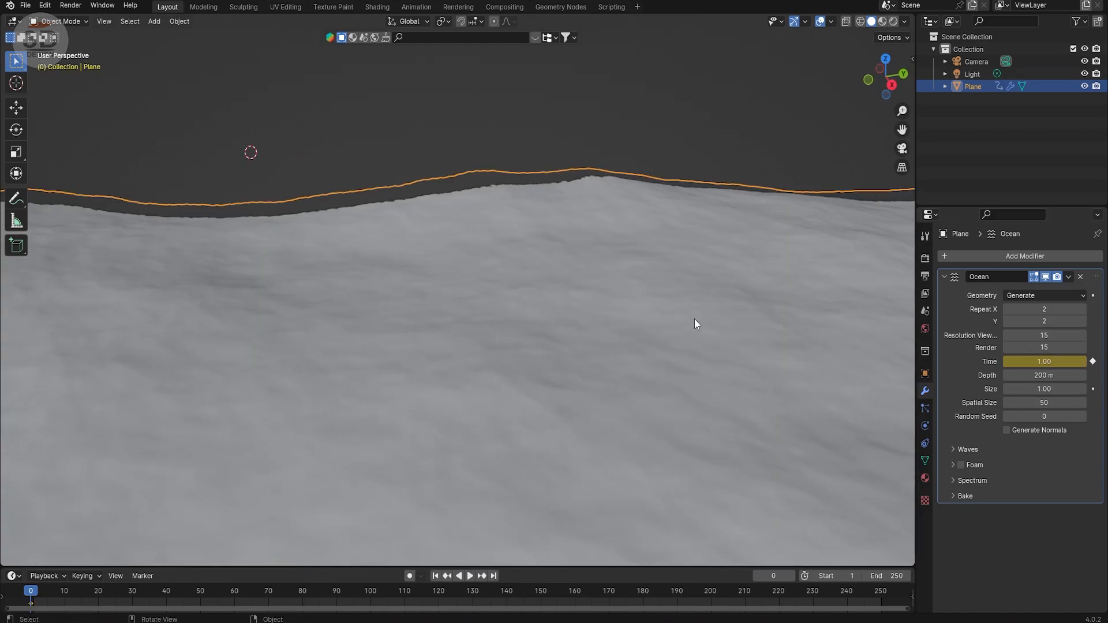
- Go to frame 250, raise the Ocean modifier's Time value and keyframe it there
drag(695, 593, 891, 567)
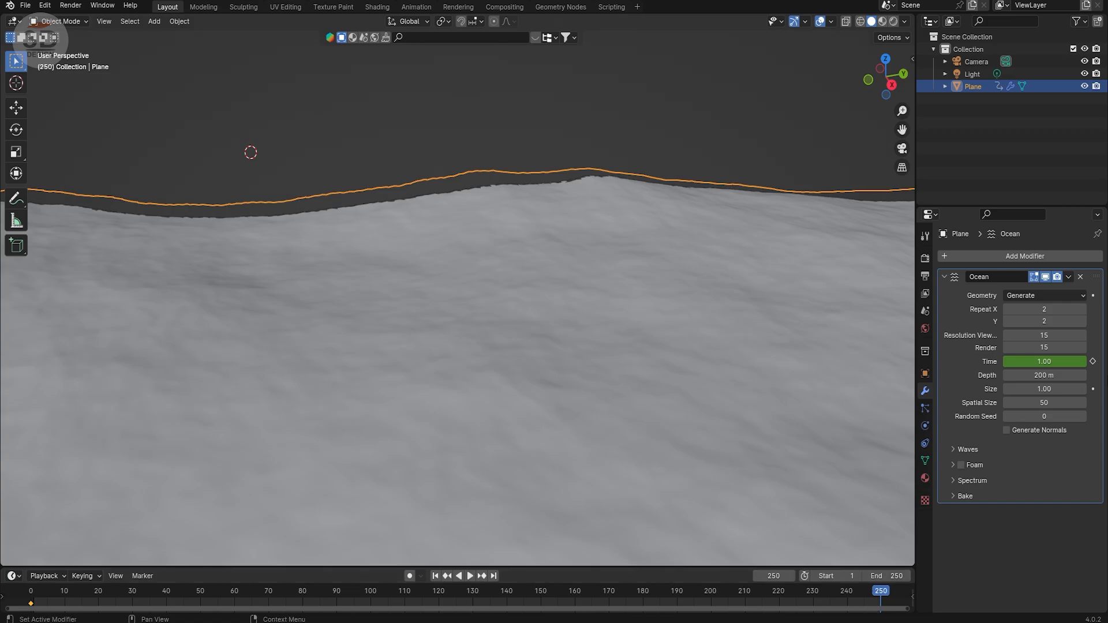
drag(1032, 362, 1087, 362)
click(1033, 362)
text(25)
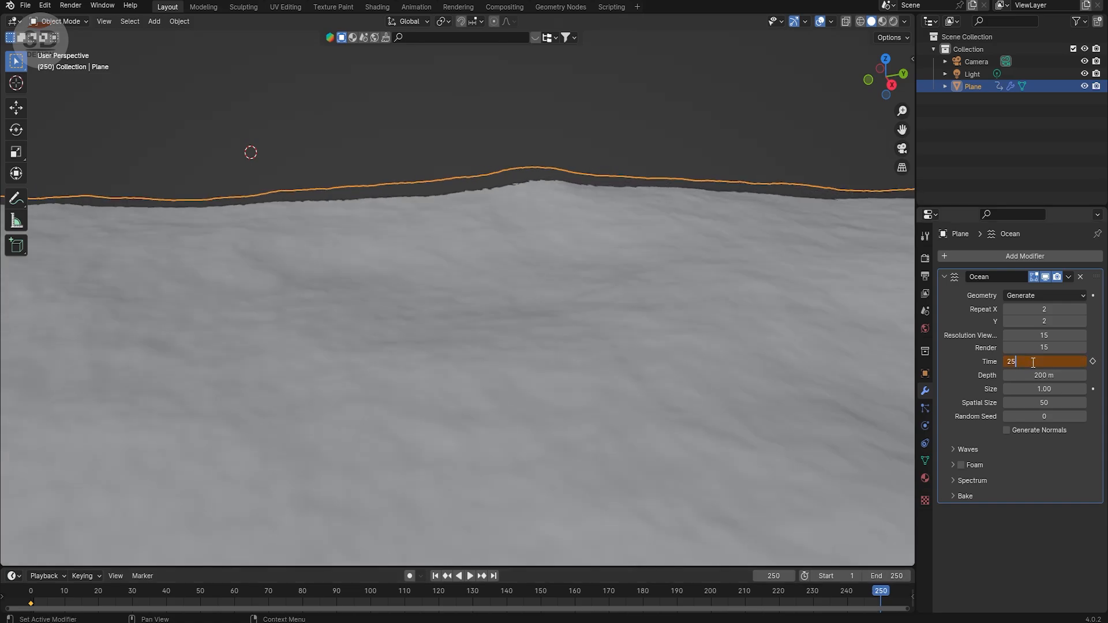
key(Return)
click(1092, 362)
- Play the wave animation to examine the motion, and return to frame 0
key(space)
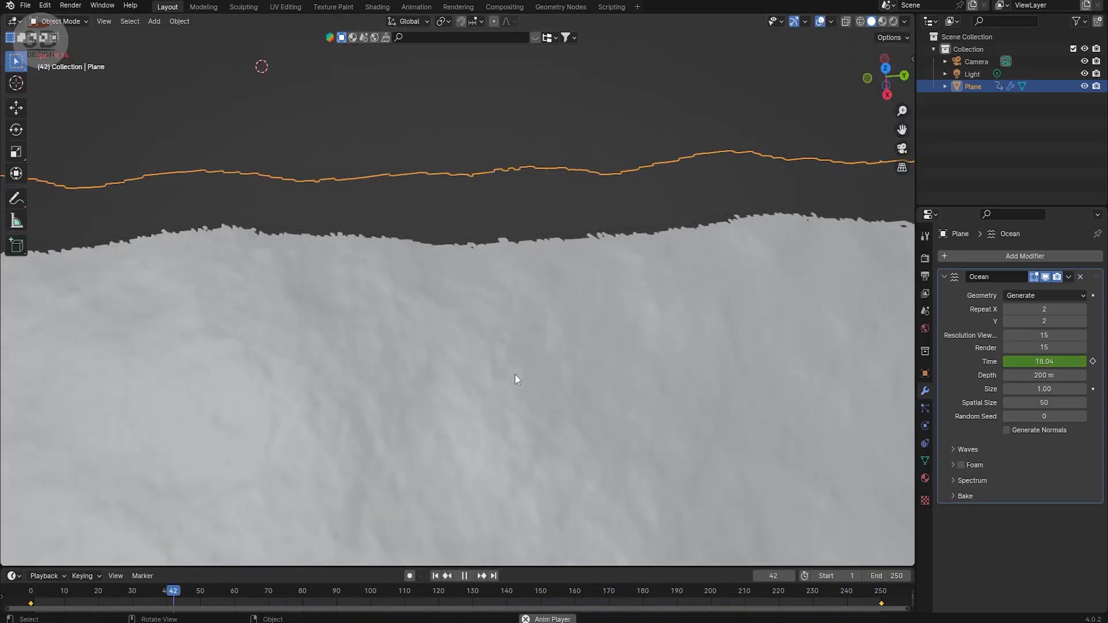
middle_drag(515, 375, 609, 385)
key(Escape)
click(31, 591)
- Create a new material for the ocean plane and switch the viewport to Material Preview shading
click(925, 477)
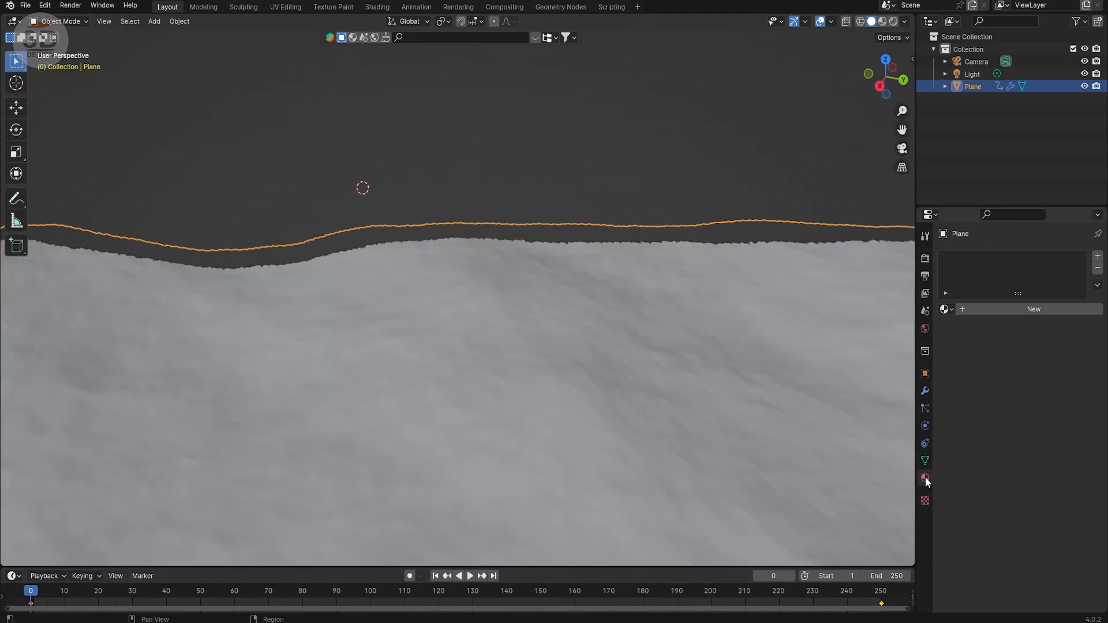
click(973, 312)
click(882, 21)
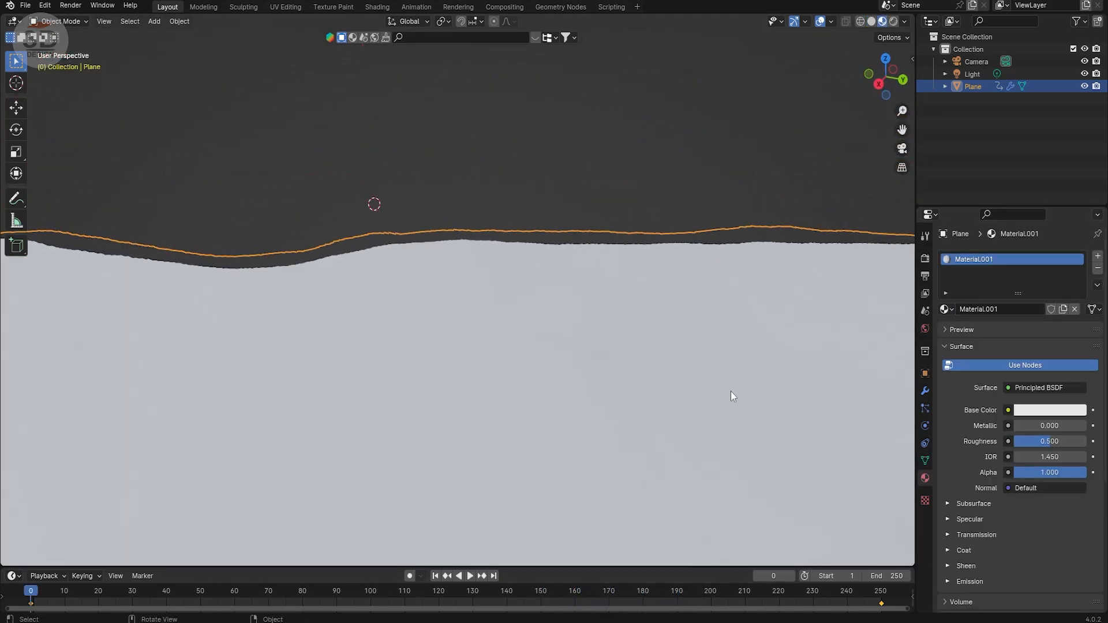
- Change the base color of the ocean material on the color wheel
click(1049, 410)
click(1031, 247)
drag(1030, 247, 1076, 233)
middle_drag(635, 326, 634, 314)
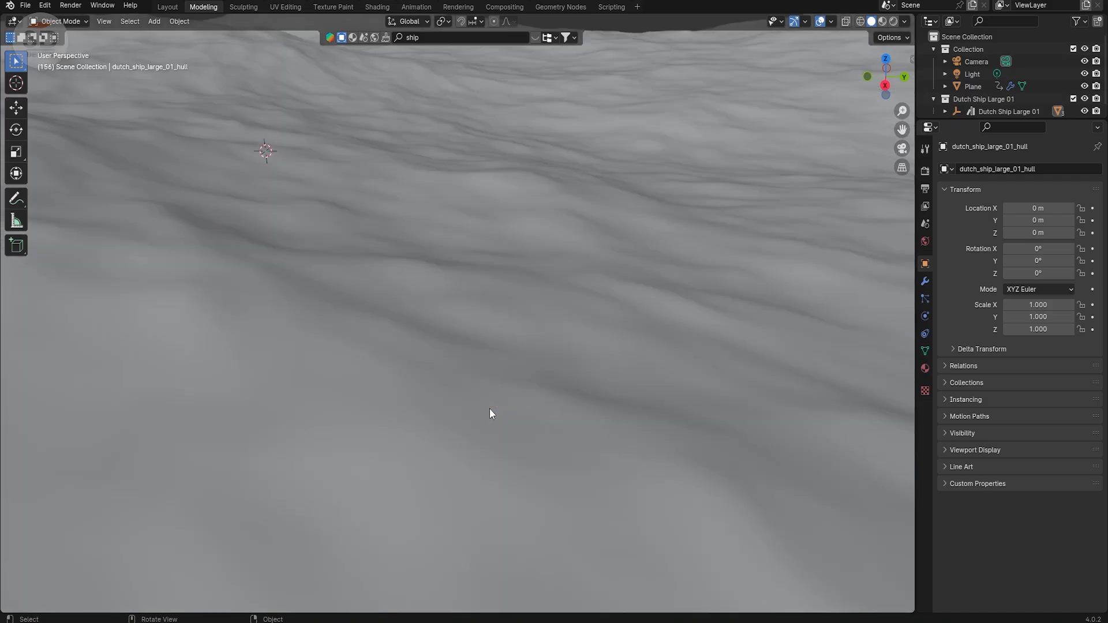
- Select the ship's hull, rigging and sails together and scale them up to about 3.53
scroll(489, 409, down, 4)
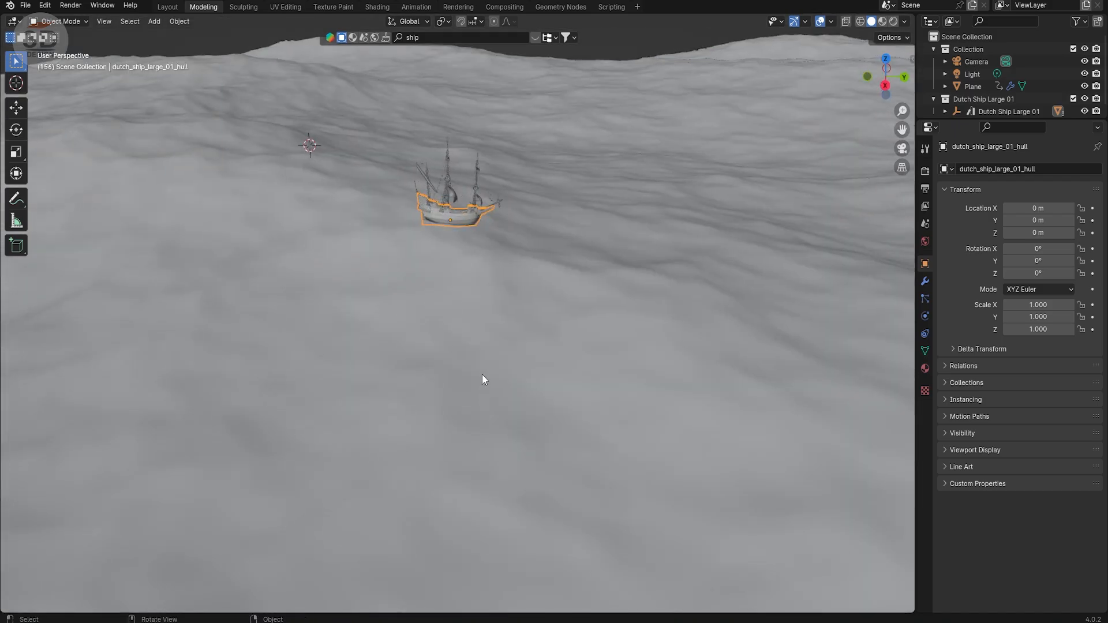
shift+middle_drag(440, 212, 466, 271)
drag(902, 110, 902, 110)
shift+click(530, 165)
shift+click(530, 165)
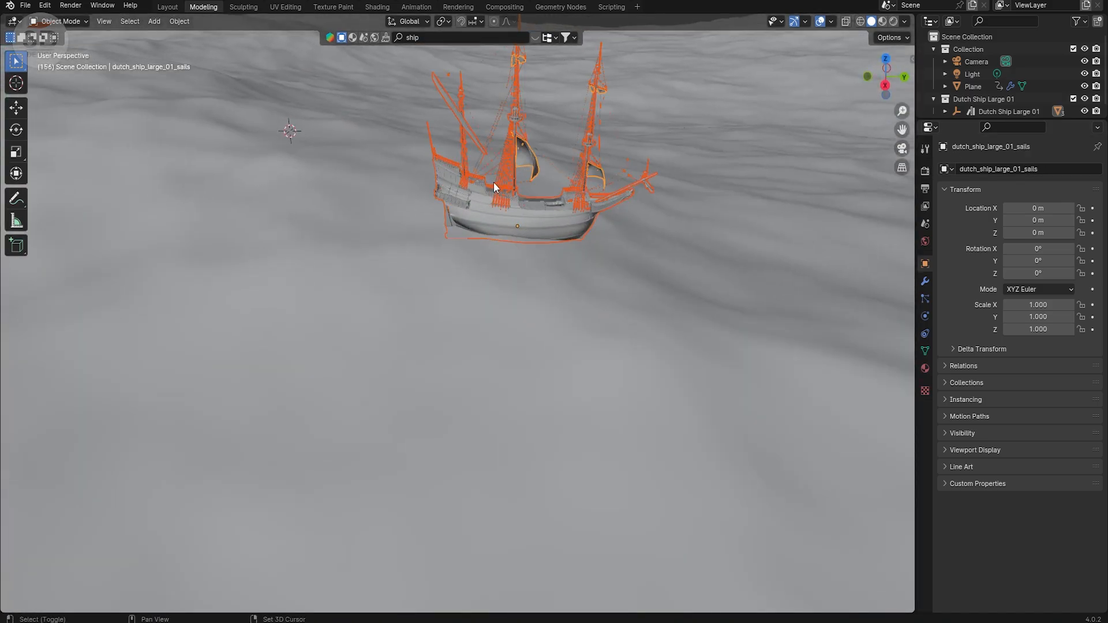
key(s)
click(633, 234)
scroll(609, 259, down, 8)
middle_drag(609, 258, 689, 234)
scroll(586, 261, up, 3)
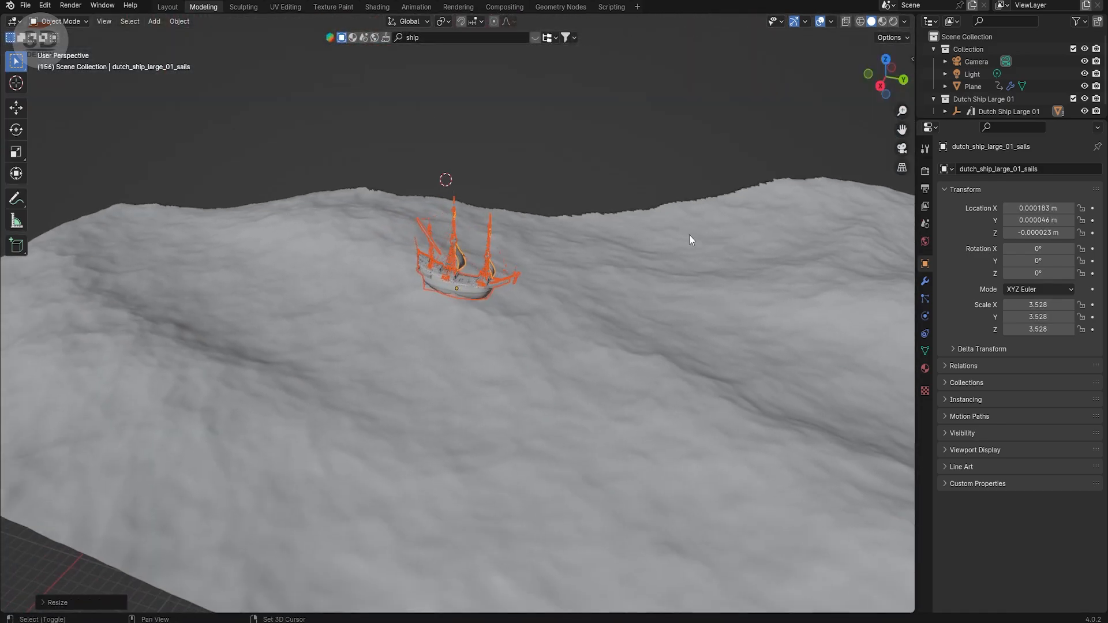
- Scale the ocean plane up to about 8.45 and shift it along the global X axis
click(689, 237)
key(s)
click(522, 306)
key(g)
key(x)
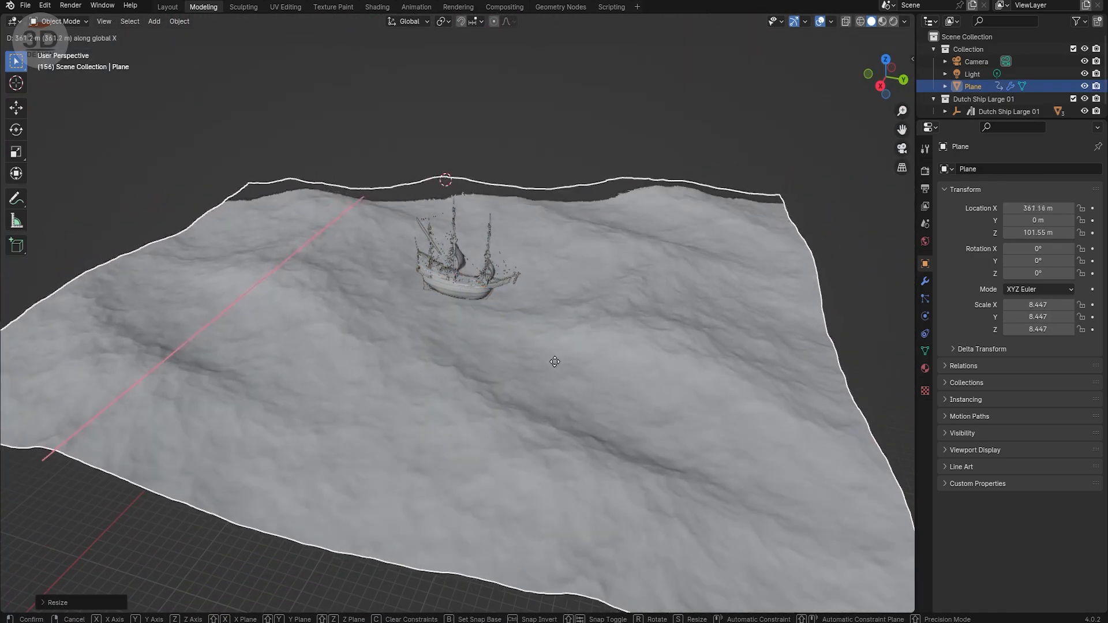
click(579, 347)
scroll(580, 347, up, 4)
shift+middle_drag(580, 347, 538, 311)
scroll(578, 345, up, 2)
click(538, 224)
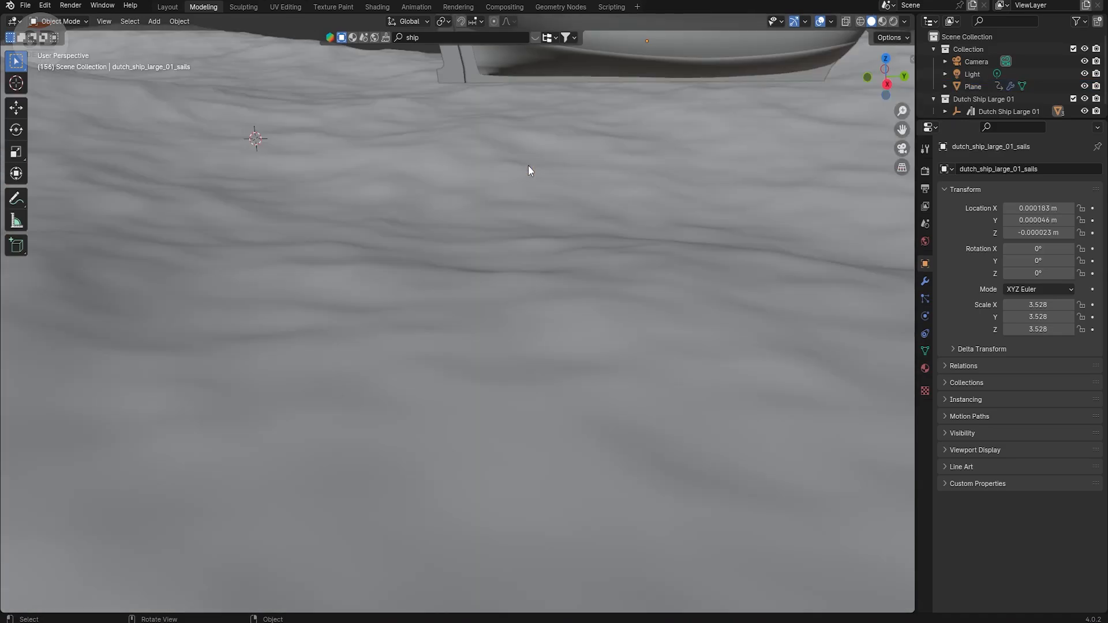
shift+middle_drag(527, 165, 513, 216)
shift+click(497, 234)
shift+click(548, 190)
middle_drag(525, 329, 524, 335)
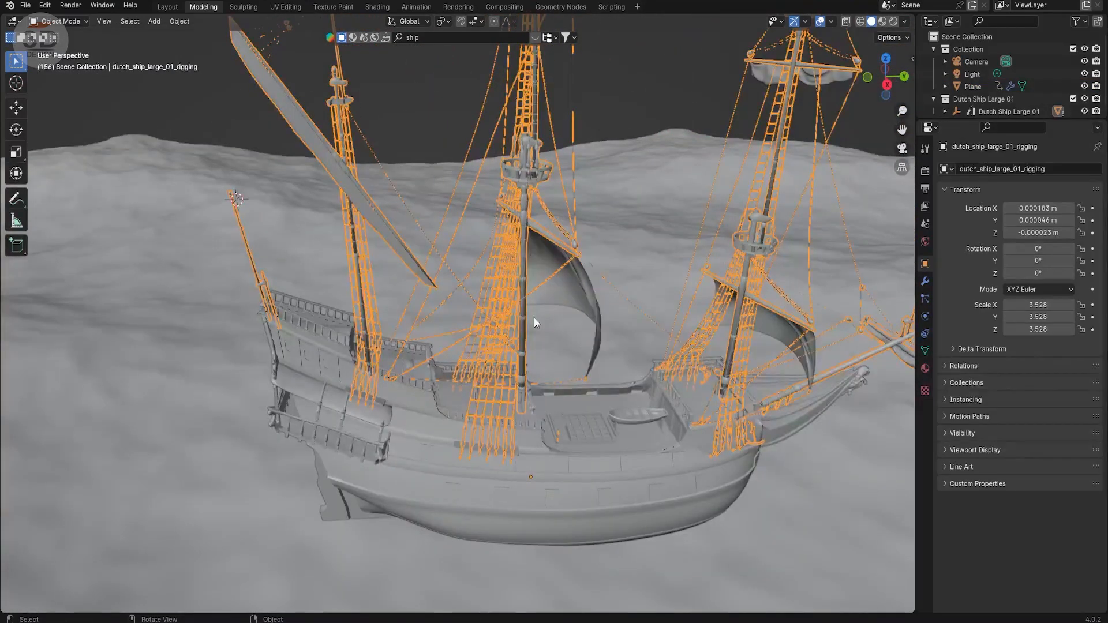
shift+click(550, 472)
right_click(567, 440)
- Select the ship's sails and rigging with the hull as the active object, and join them into one object
click(583, 286)
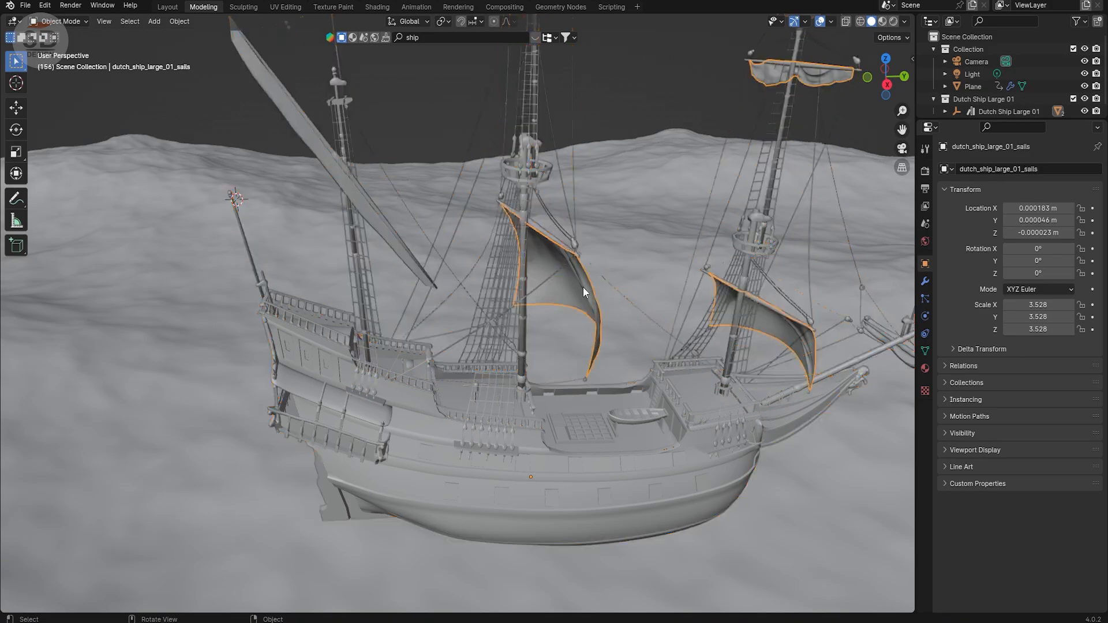
shift+click(406, 251)
middle_drag(514, 363, 503, 361)
click(494, 374)
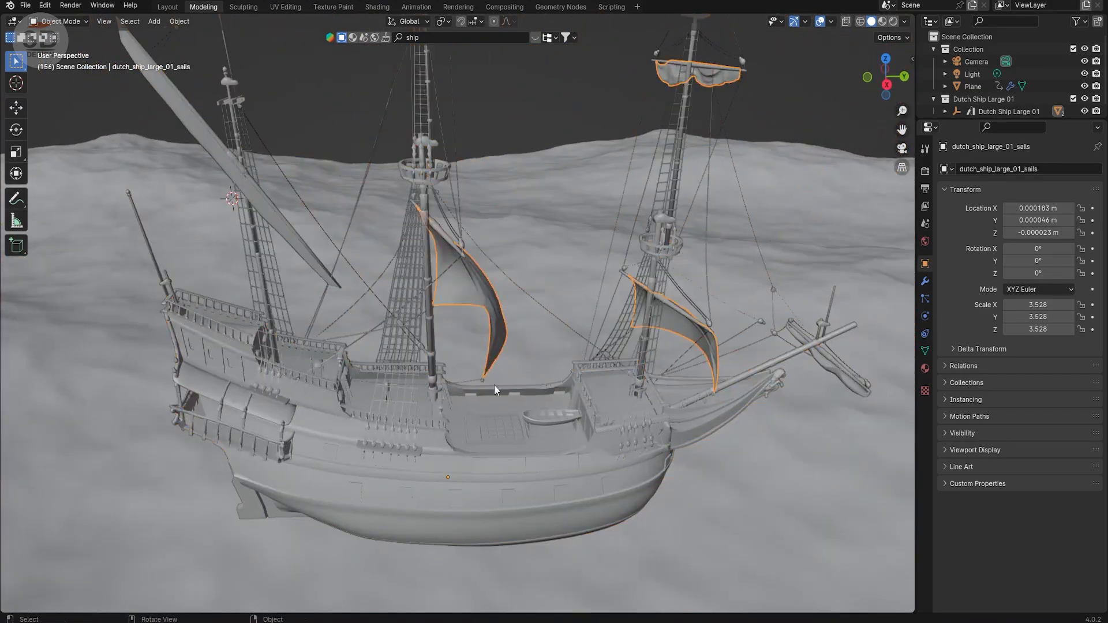
shift+click(503, 420)
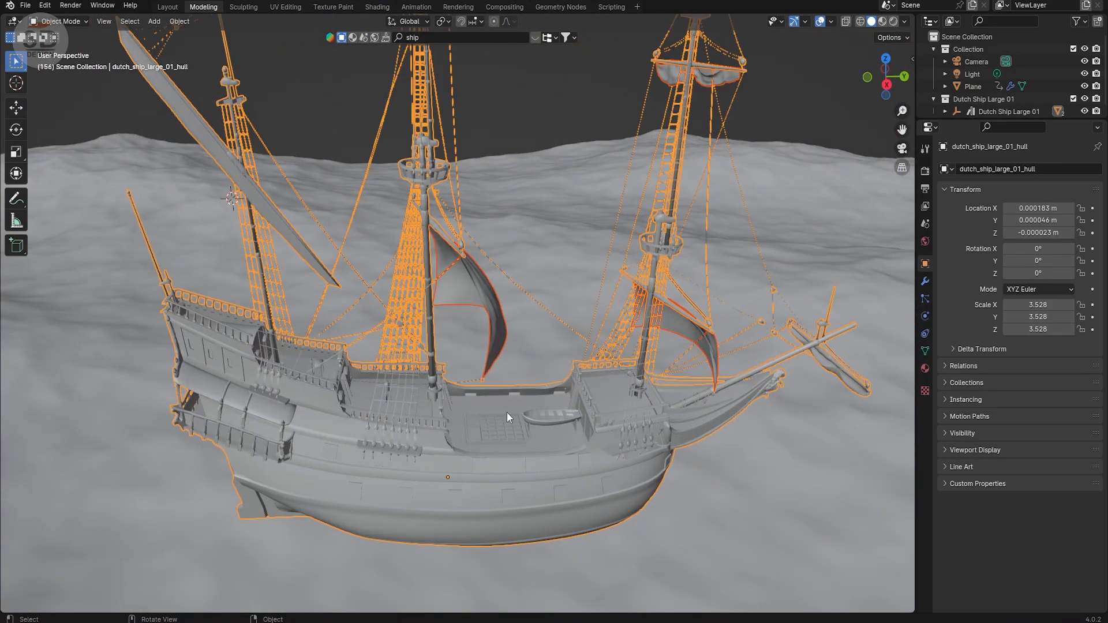
right_click(506, 412)
click(507, 412)
- Add a new plane mesh to the scene and scale it up to about 1.37
shift+middle_drag(439, 540, 528, 420)
scroll(566, 441, down, 6)
click(528, 425)
key(shift+a)
click(561, 380)
key(s)
click(652, 368)
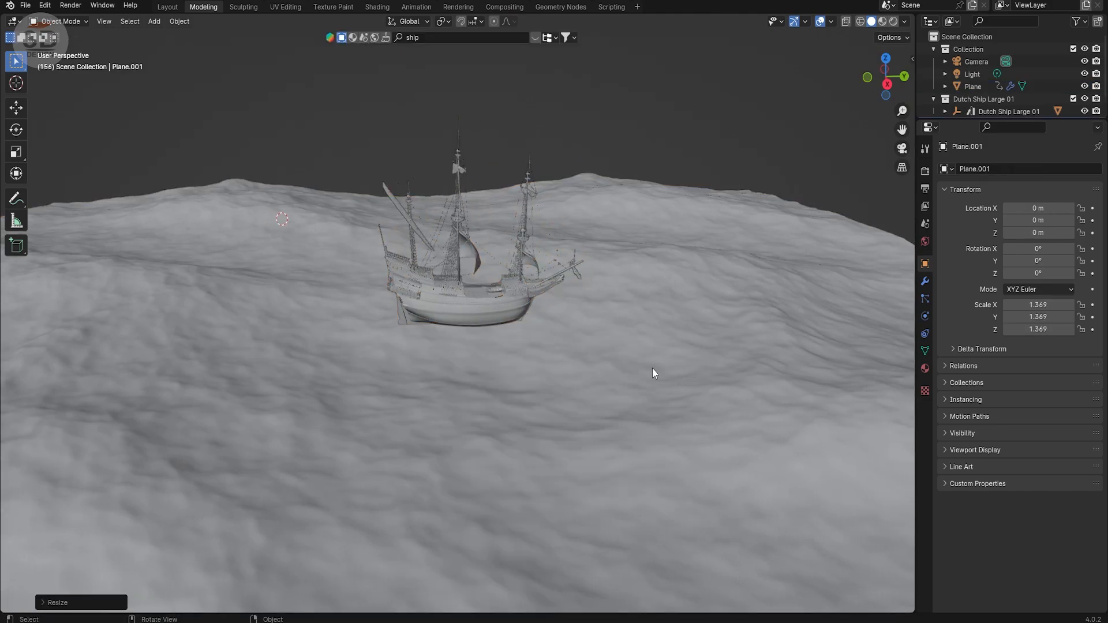
- Move the new plane to about X 604 m and Z 70 m, and scale it to about 18.65
key(g)
key(z)
key(x)
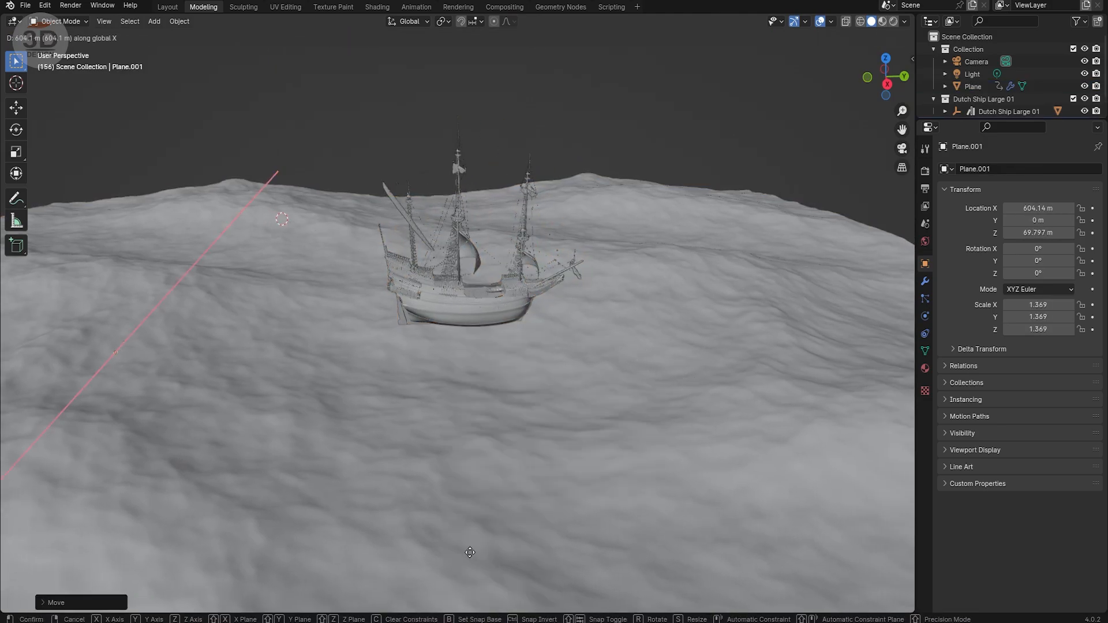
click(470, 553)
key(s)
click(641, 469)
key(s)
click(340, 354)
- Move the small plane along Y to about 240 m and scale it up to about 27.39
key(g)
key(y)
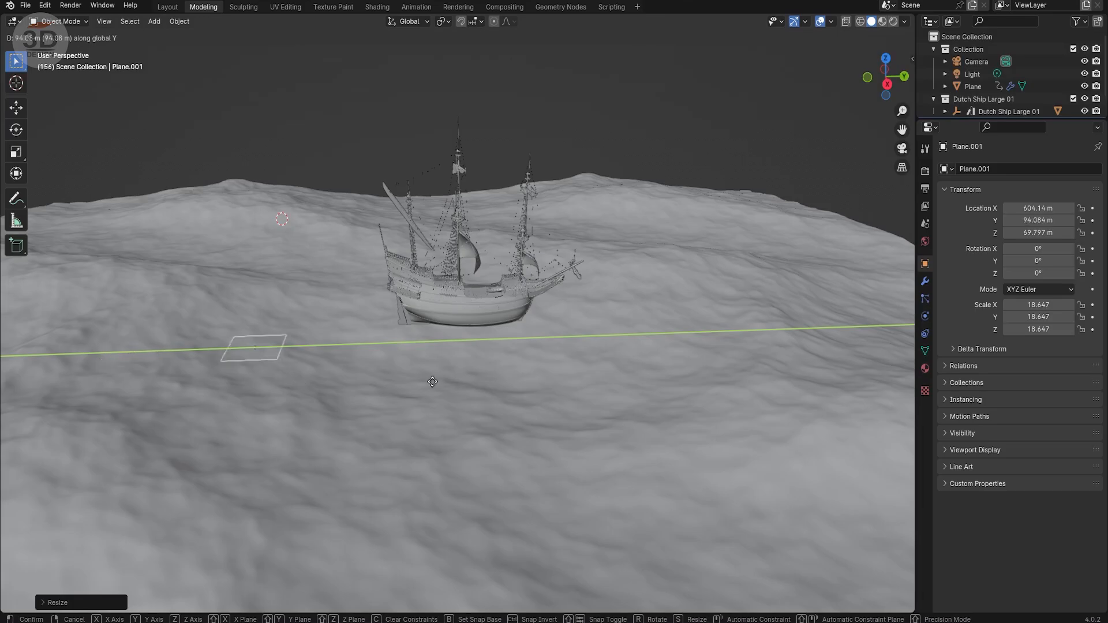
click(639, 378)
key(s)
click(707, 372)
- Raise the small plane to about Z 91.2 m and move it along X to about 704 m, in front of the ship
key(g)
key(z)
click(594, 330)
key(g)
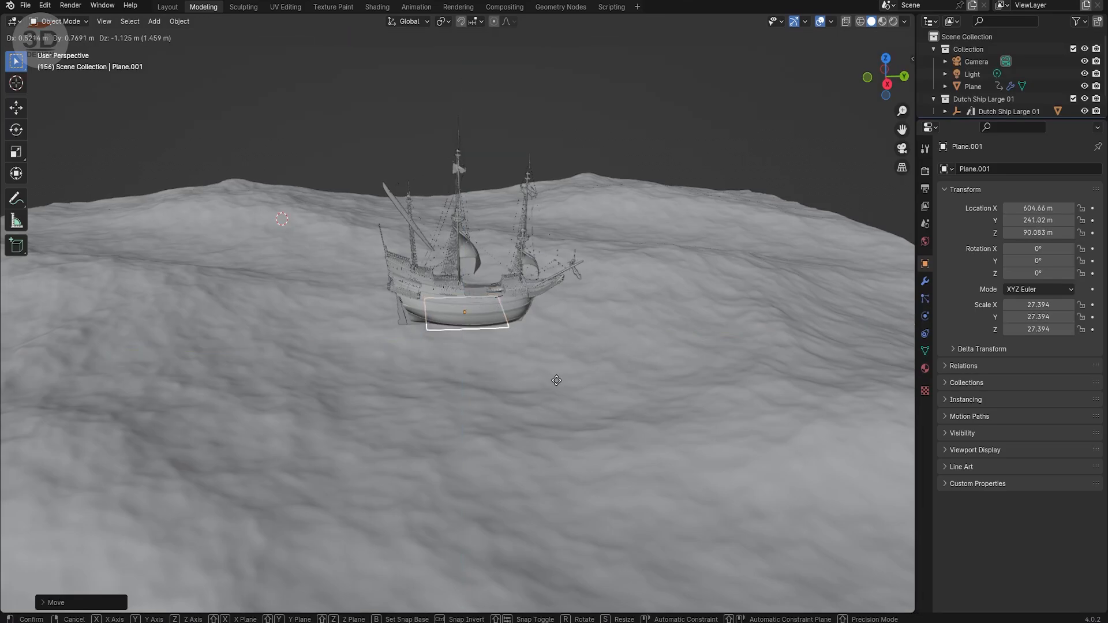
key(x)
click(511, 420)
- Raise the small plane to about Z 95.7 m so it sits above the waves
scroll(511, 420, up, 3)
shift+middle_drag(511, 420, 545, 398)
shift+middle_drag(545, 485, 560, 455)
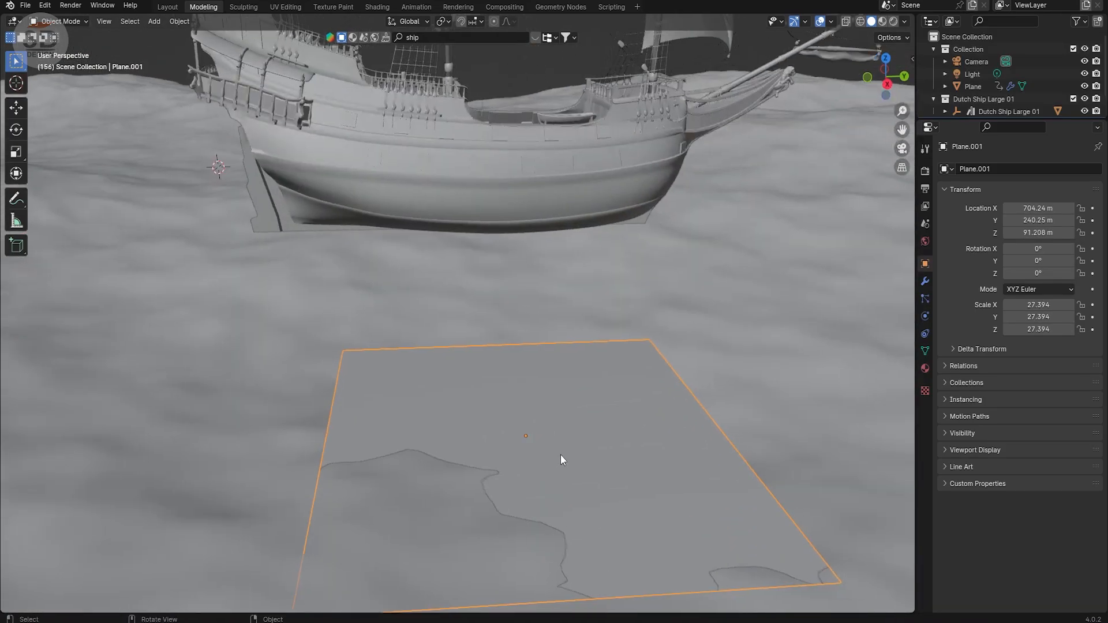
key(g)
key(z)
click(541, 431)
- Subdivide the small plane in Edit Mode with 30 cuts and return to Object Mode
key(Tab)
right_click(541, 430)
click(464, 334)
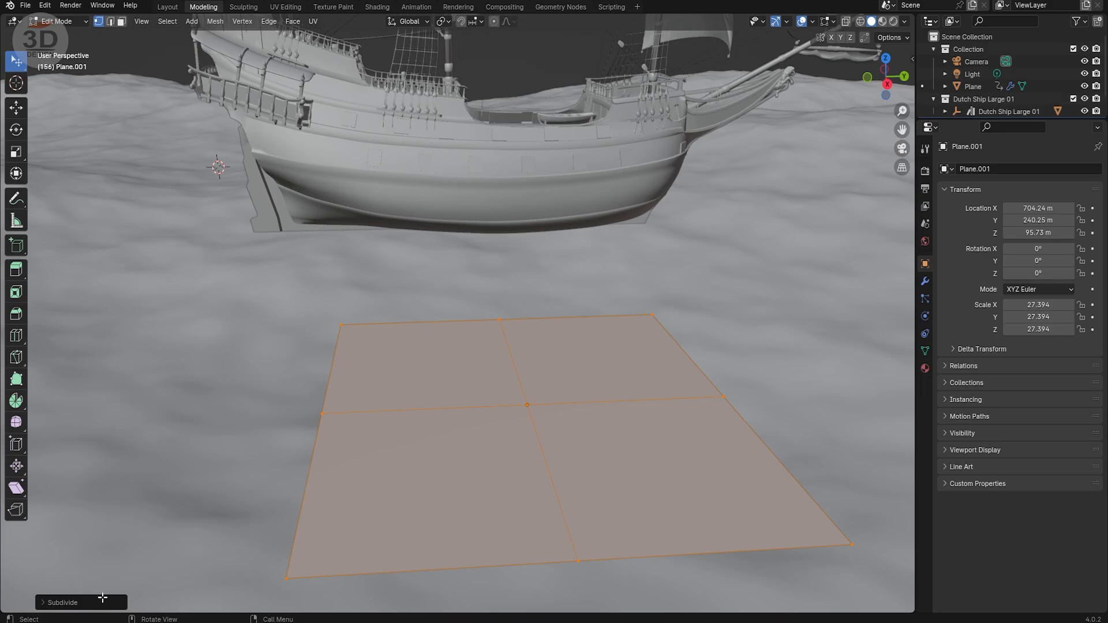
click(102, 597)
click(162, 516)
text(60)
key(Return)
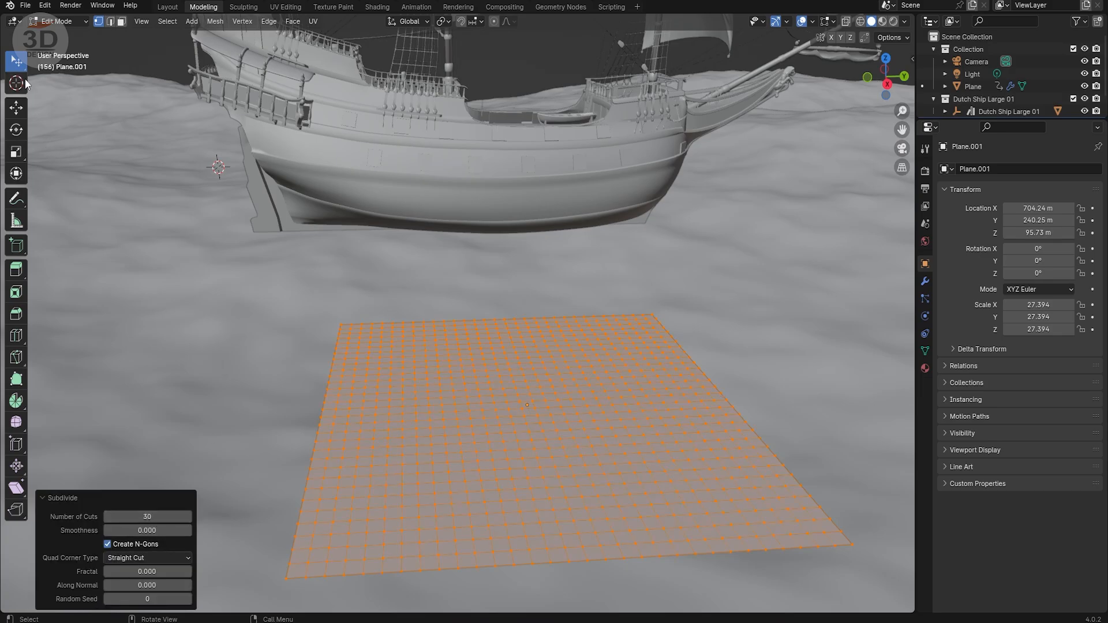
key(Tab)
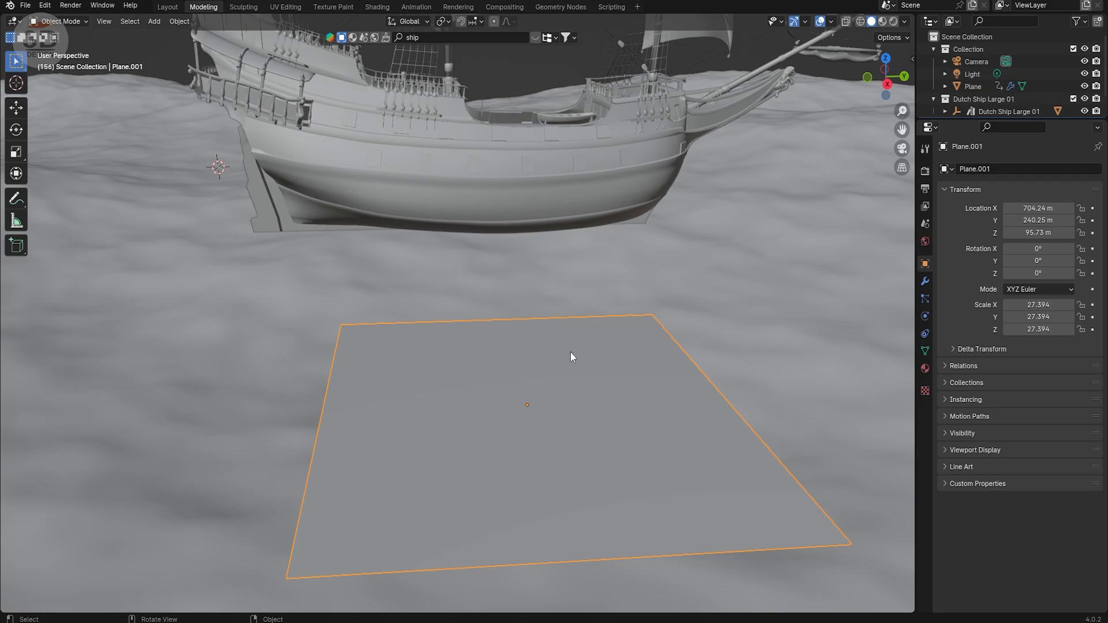
- Add a Shrinkwrap modifier to the small plane with the ocean plane as its target
click(925, 281)
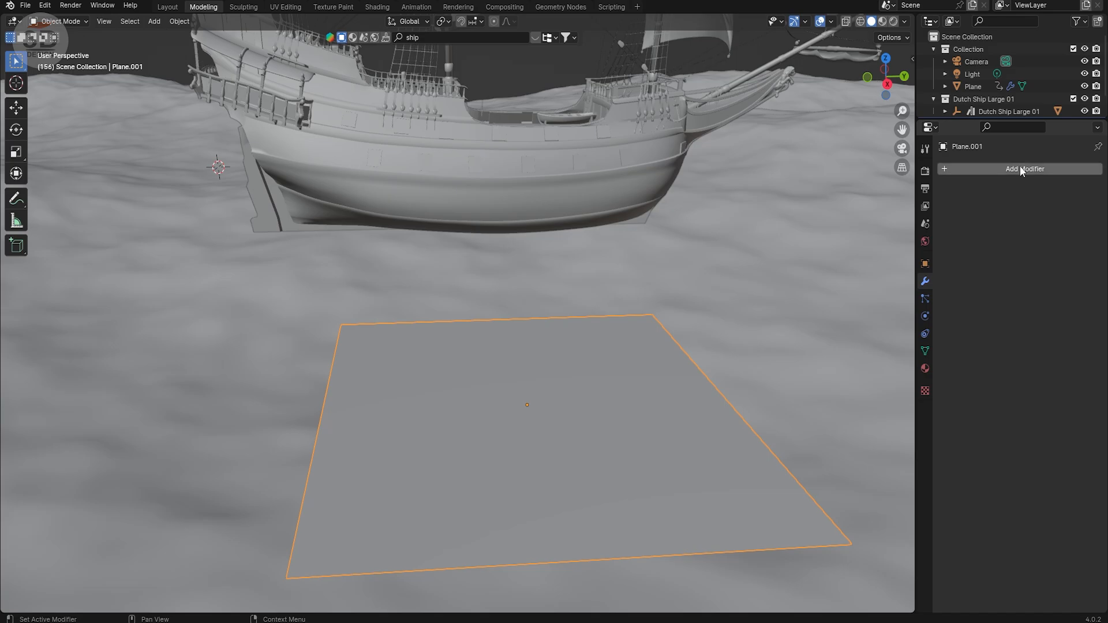
click(1019, 167)
mouse_move(1026, 165)
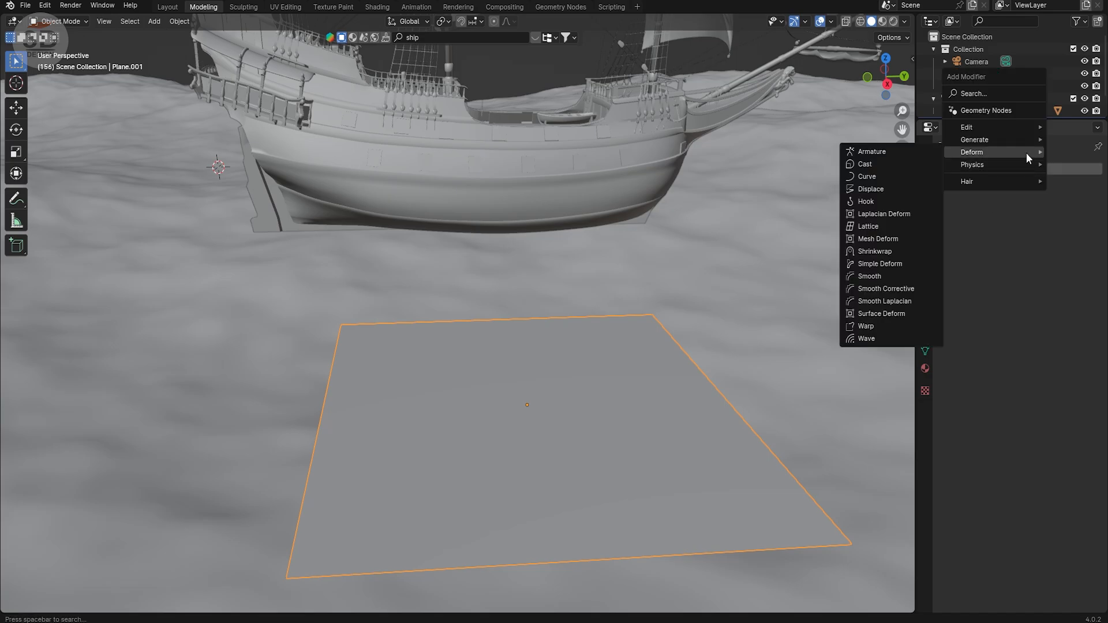
click(902, 251)
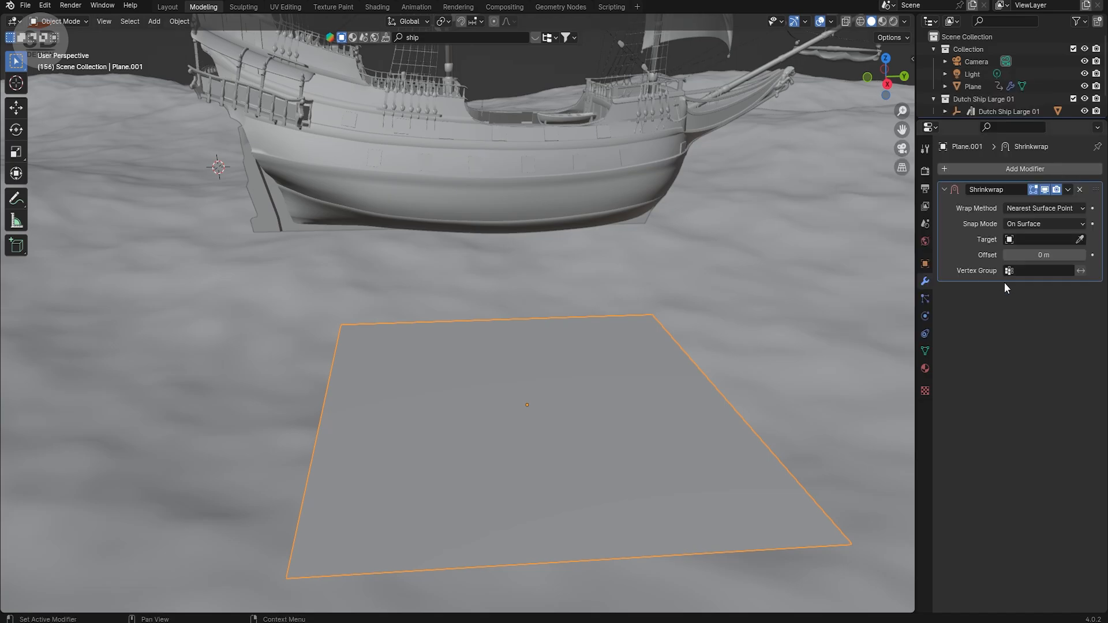
click(1080, 240)
click(270, 266)
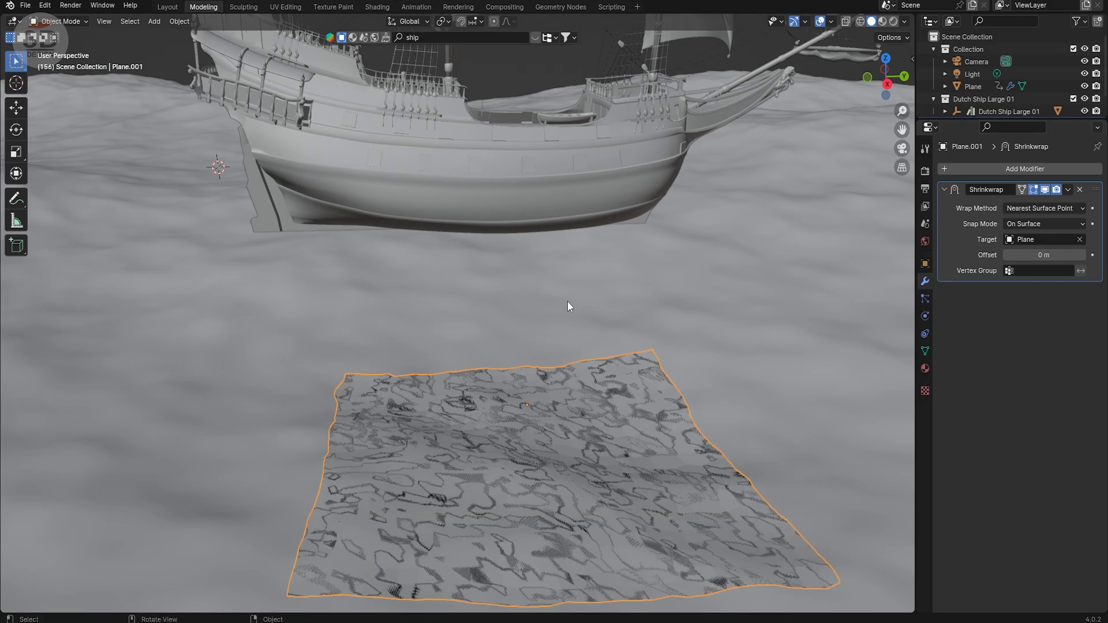
- Turn on the Shrinkwrap modifier's on-cage display and enter Edit Mode on the small plane
middle_drag(567, 301, 573, 302)
middle_drag(645, 390, 638, 371)
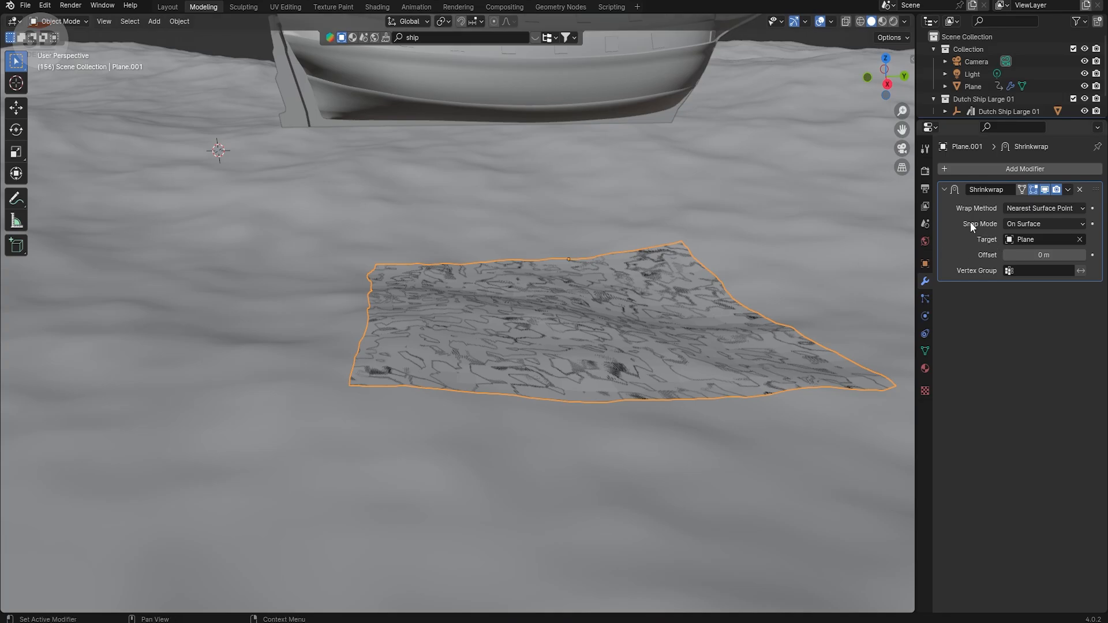
click(1022, 189)
key(Tab)
click(925, 298)
click(1096, 168)
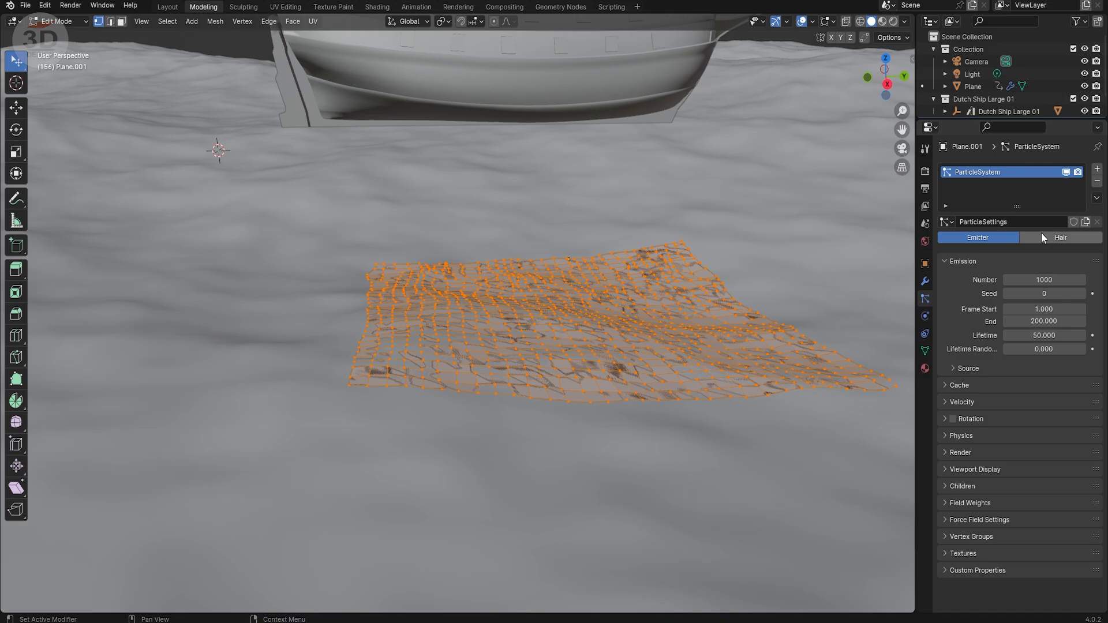
click(1096, 181)
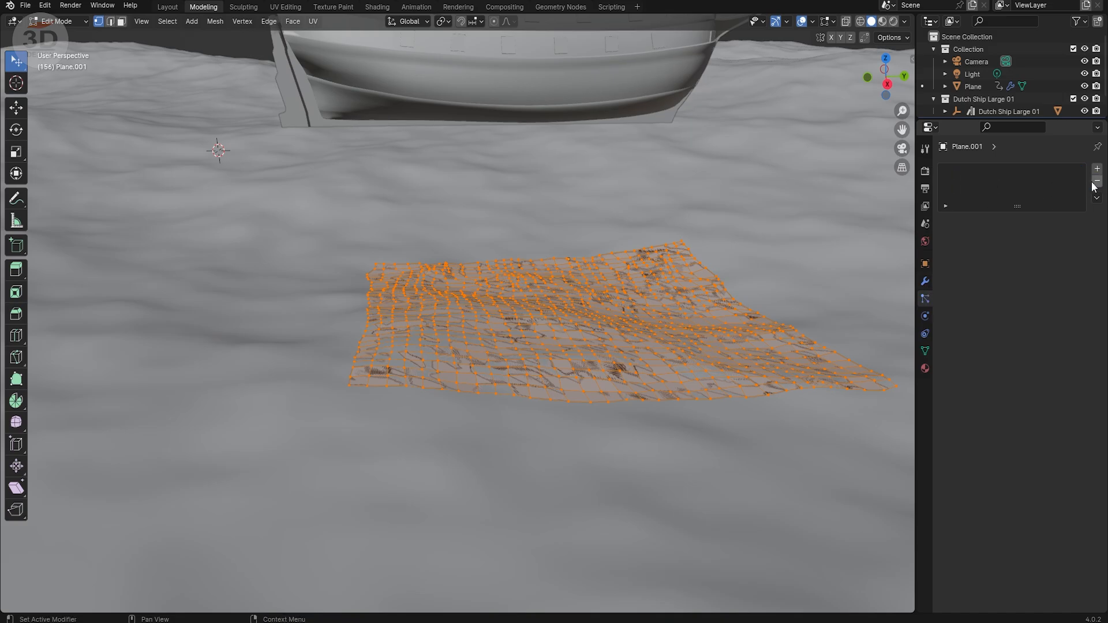
- Create a vertex group with all of the small plane's vertices assigned at weight 1.000, and return to Object Mode
click(925, 351)
click(960, 289)
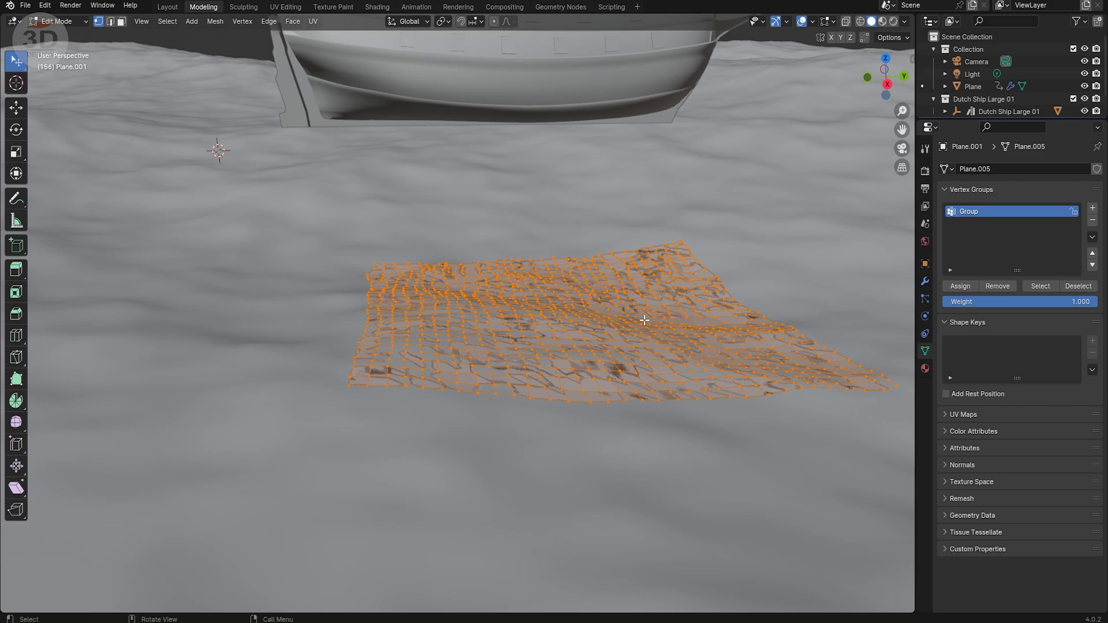
key(Tab)
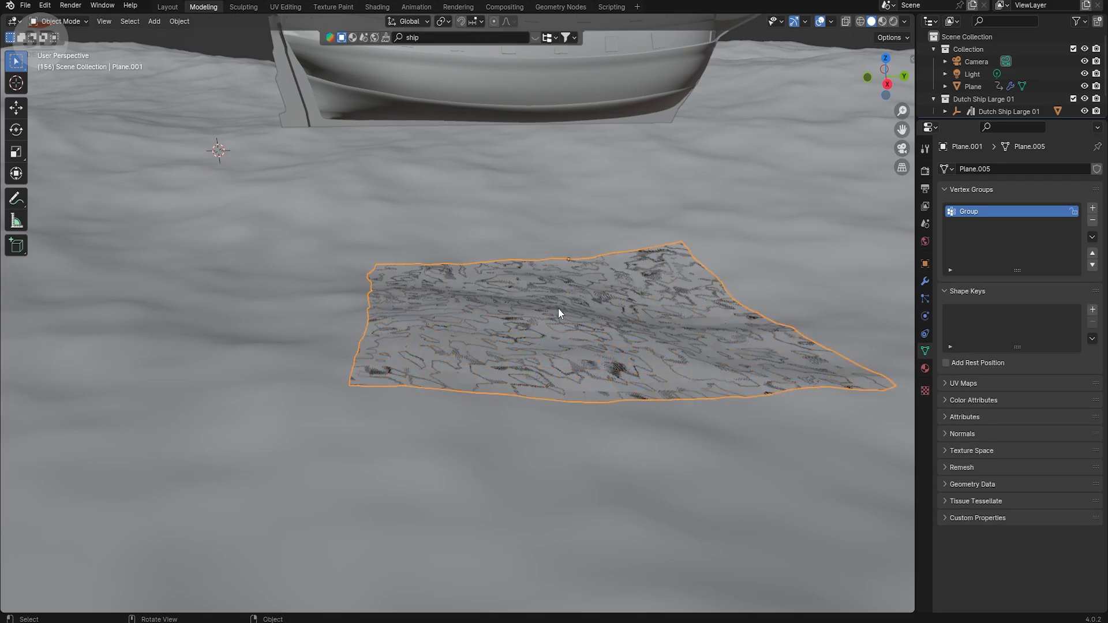
- Select the ship's hull and add a Copy Location constraint to it
click(535, 116)
middle_drag(535, 136, 539, 179)
scroll(538, 179, down, 6)
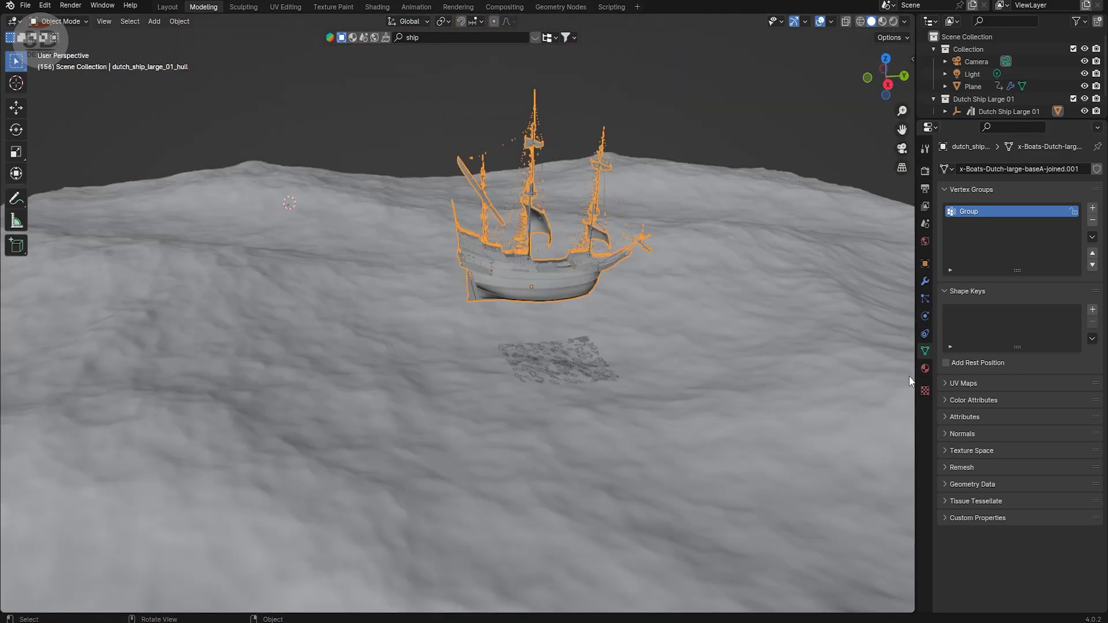
click(925, 281)
click(1013, 169)
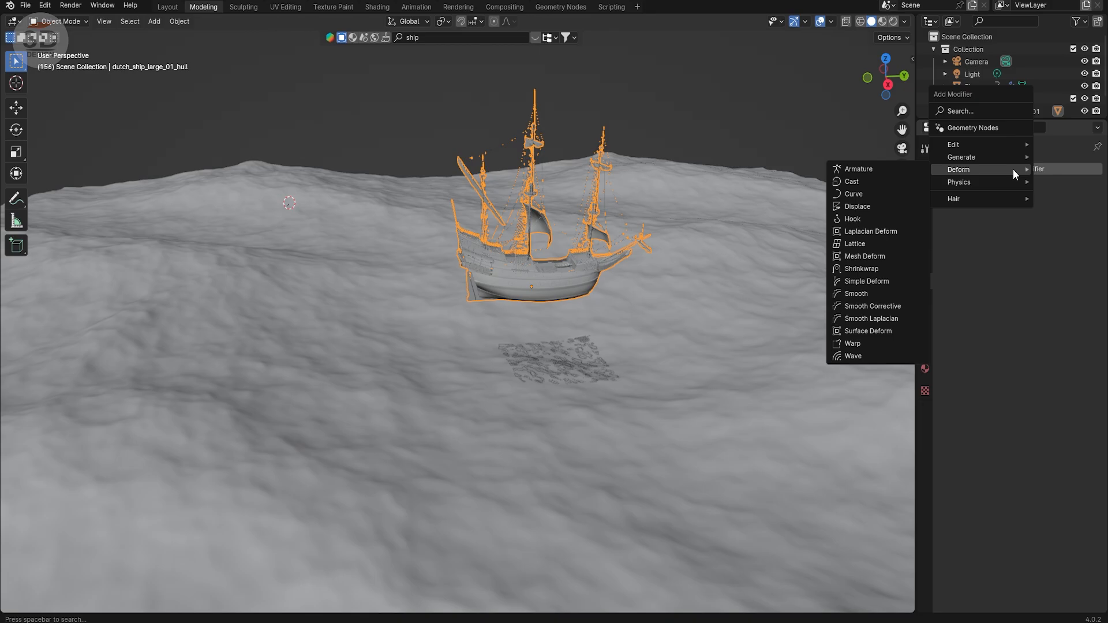
mouse_move(1009, 157)
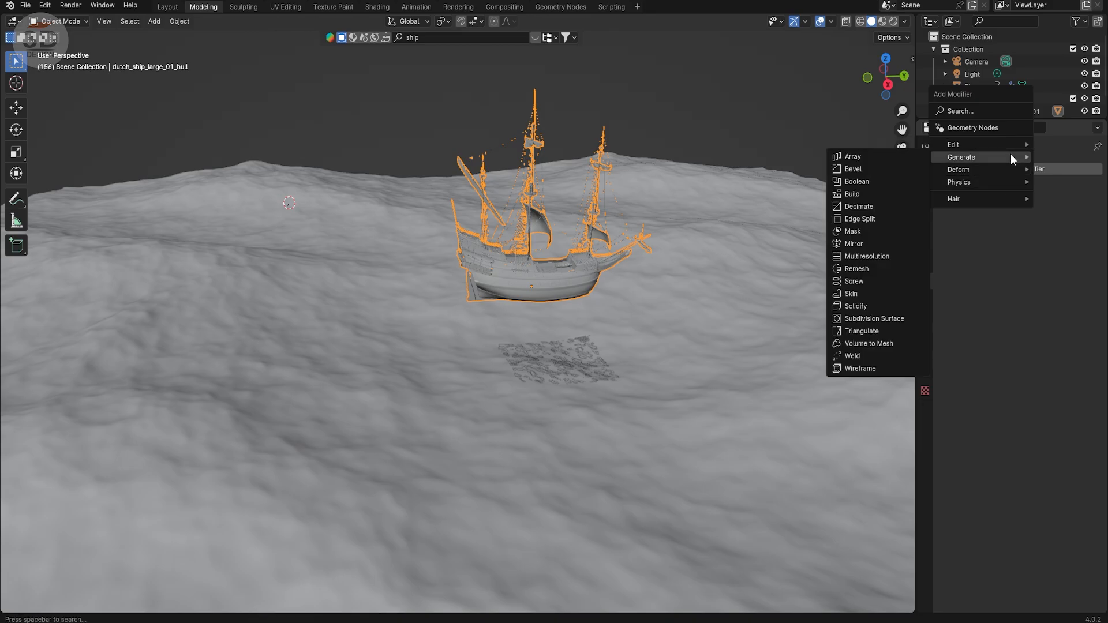
mouse_move(985, 171)
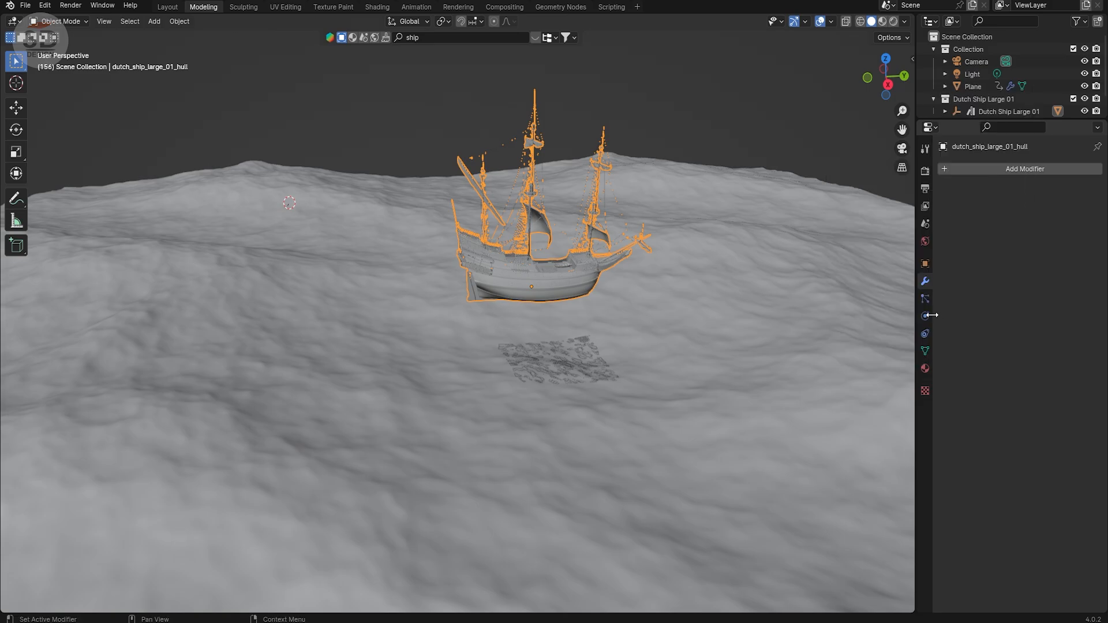
click(925, 316)
click(925, 332)
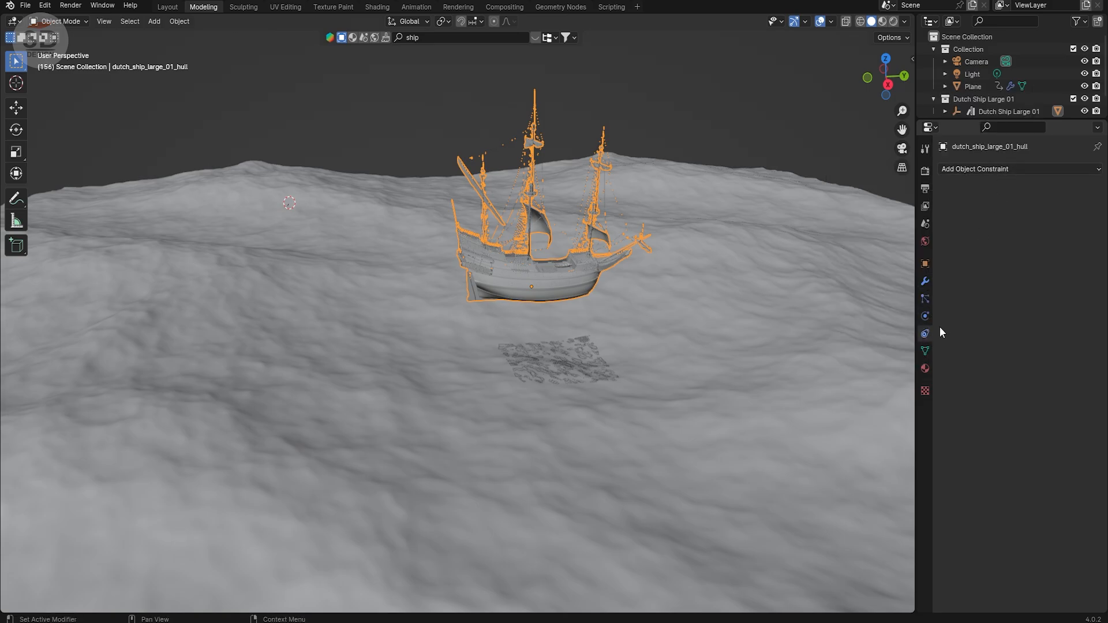
click(1022, 169)
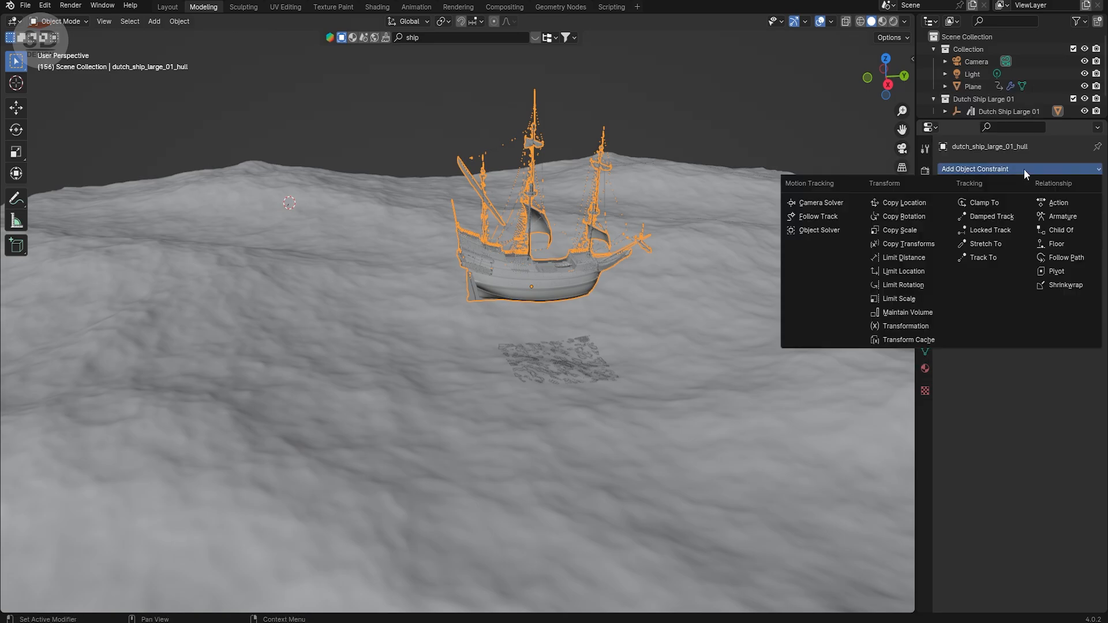
click(918, 203)
- Set the hull's Copy Location target to the small plane Plane.001 and its vertex group to Group
click(1079, 208)
click(629, 353)
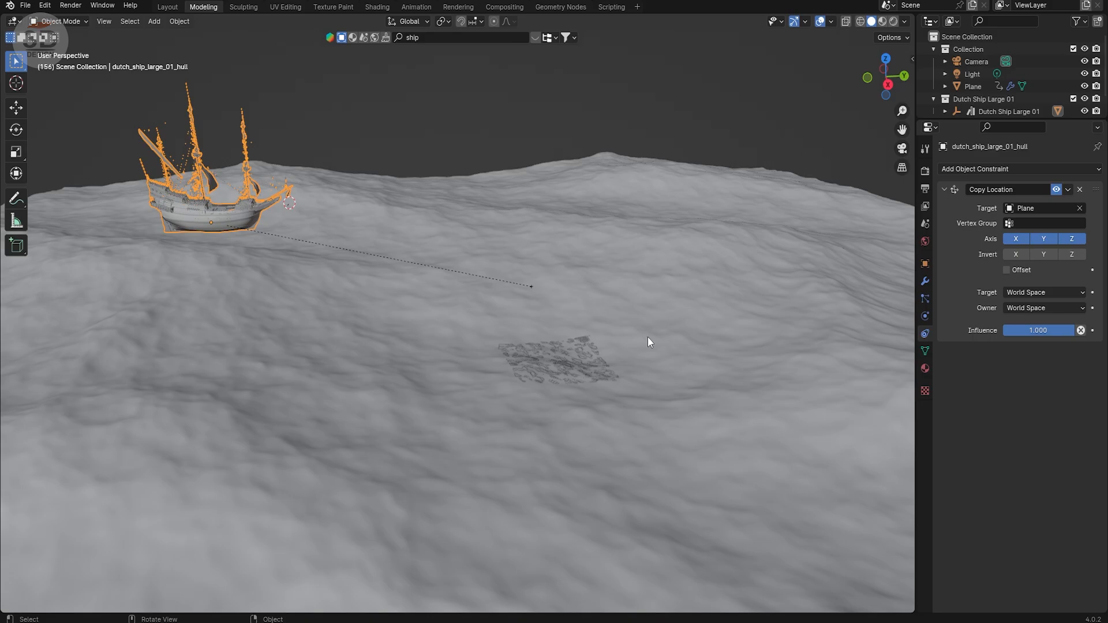
click(1012, 224)
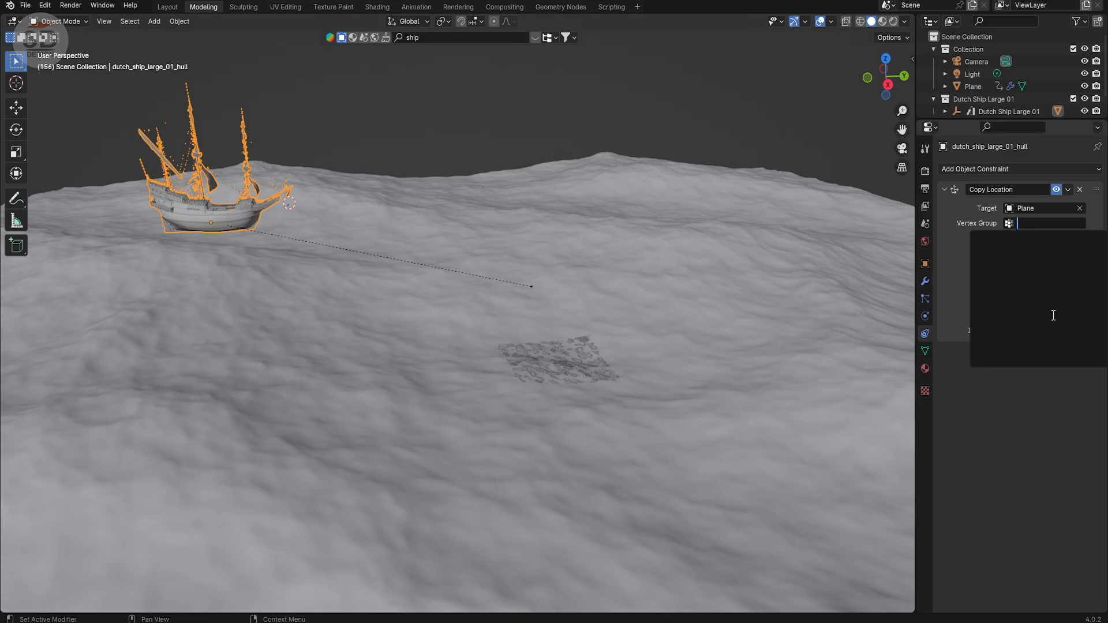
click(543, 373)
click(543, 373)
shift+click(241, 213)
click(1012, 225)
click(1027, 209)
click(1026, 290)
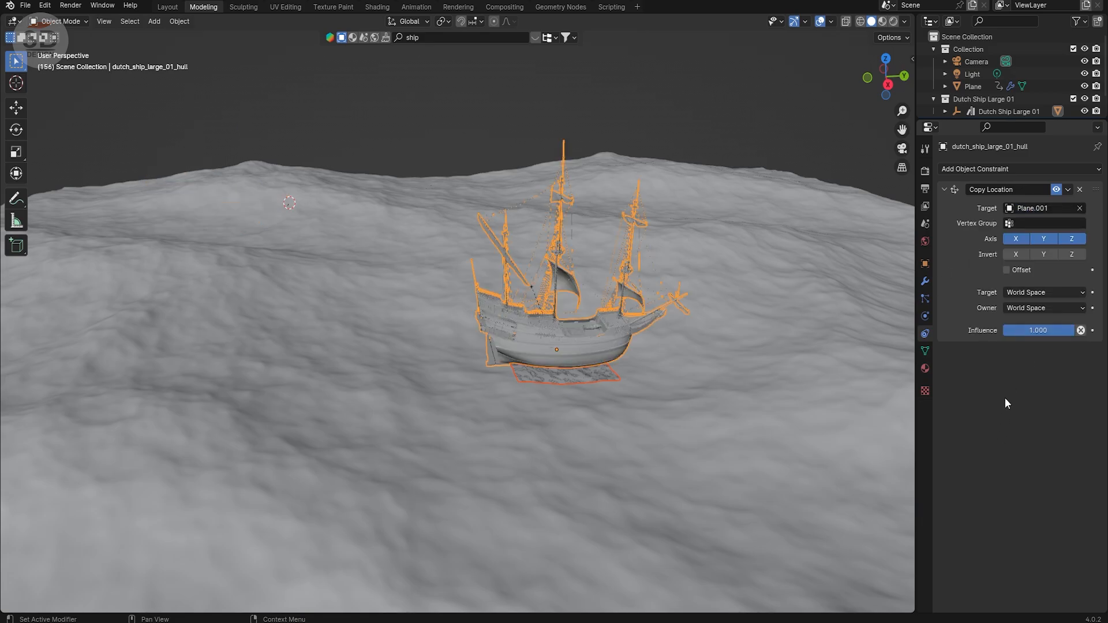
click(1010, 223)
click(1027, 230)
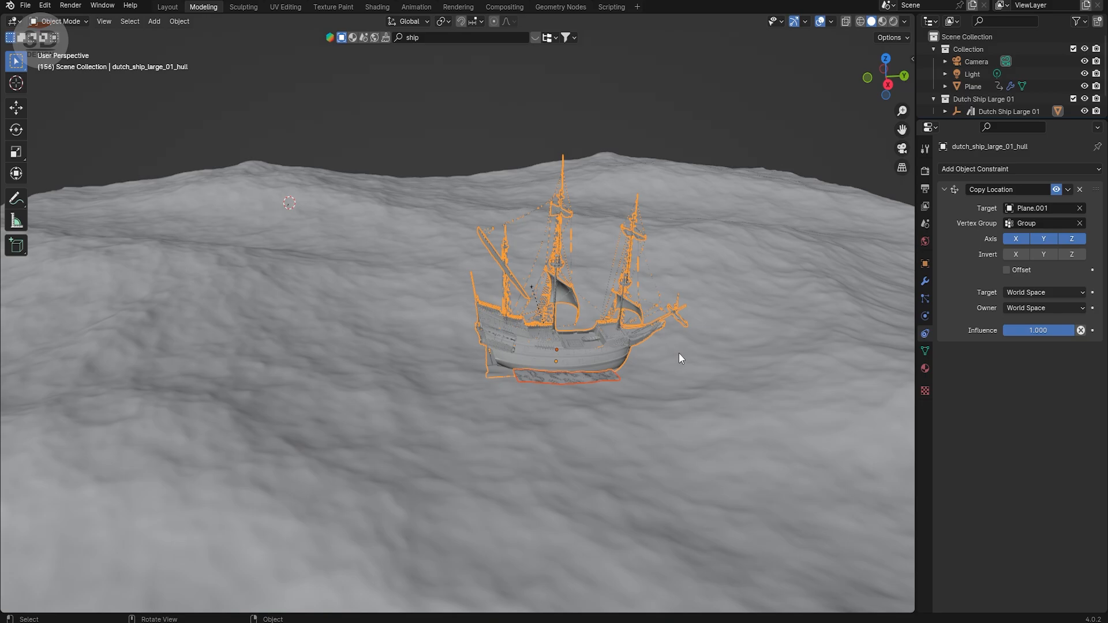
click(975, 169)
click(924, 214)
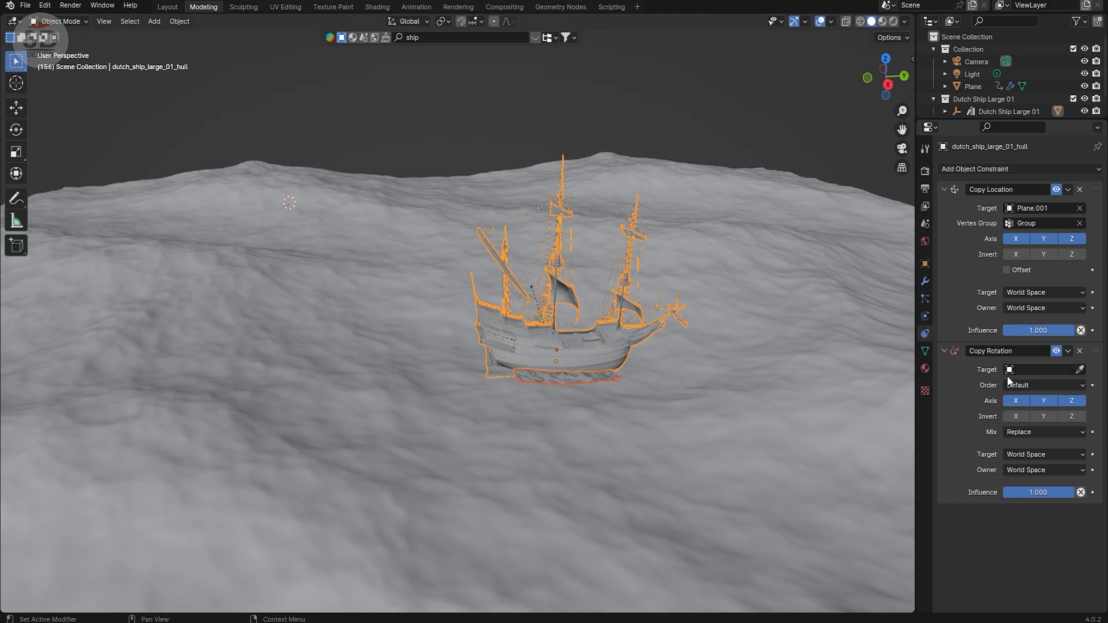
click(1080, 369)
click(612, 365)
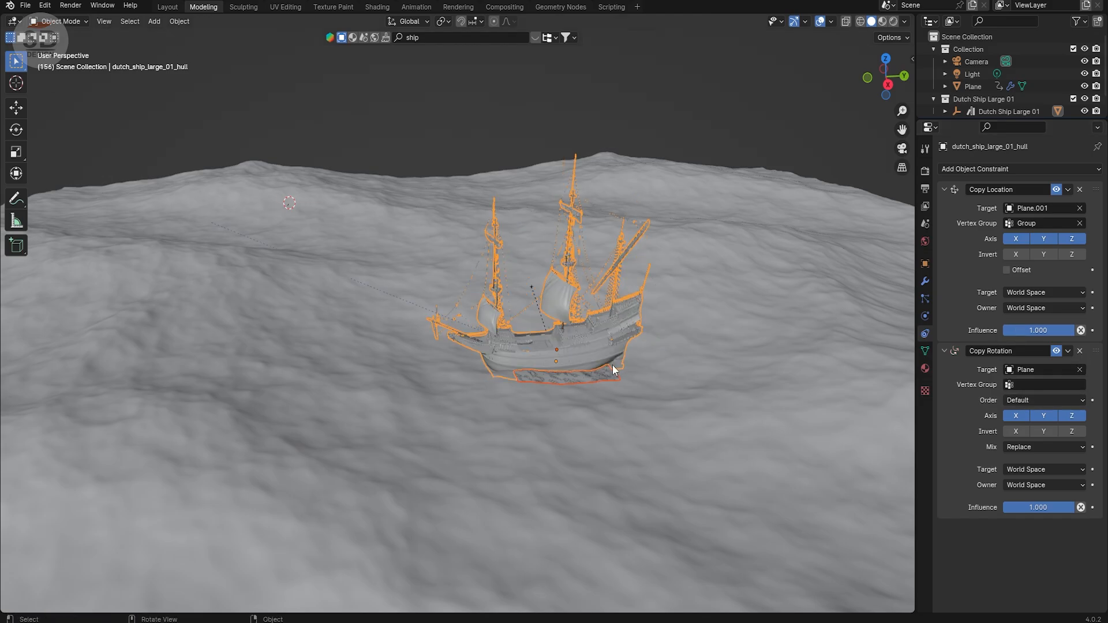
click(601, 373)
click(602, 350)
click(1079, 350)
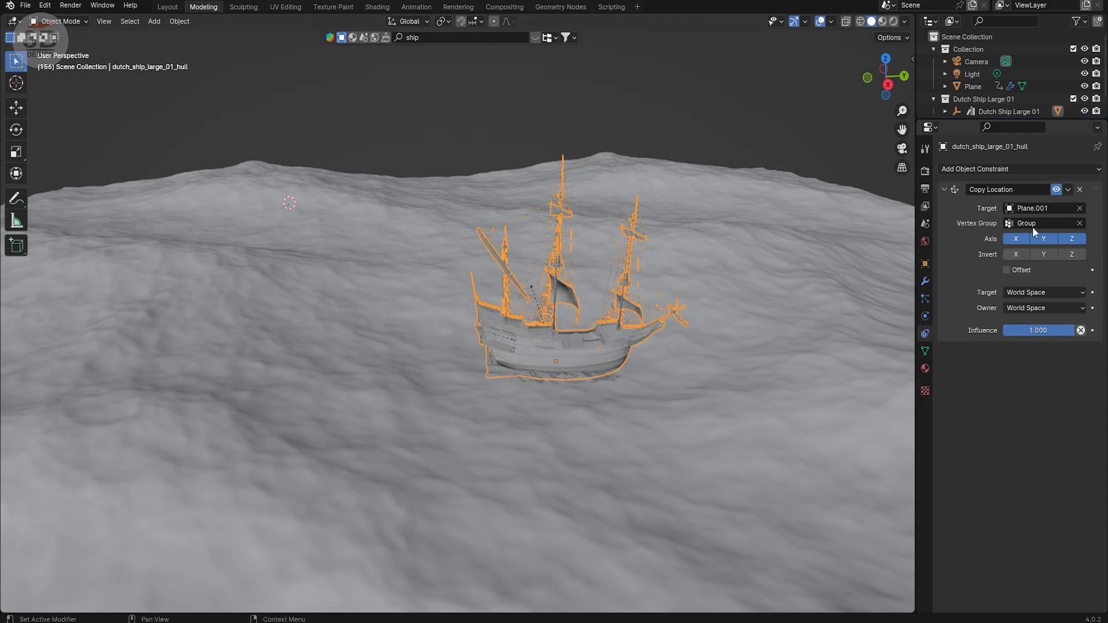
- Add a Copy Rotation constraint to the hull targeting Plane.001 with vertex group Group, and play the animation to check the ship's motion
click(1010, 169)
click(923, 215)
click(1080, 370)
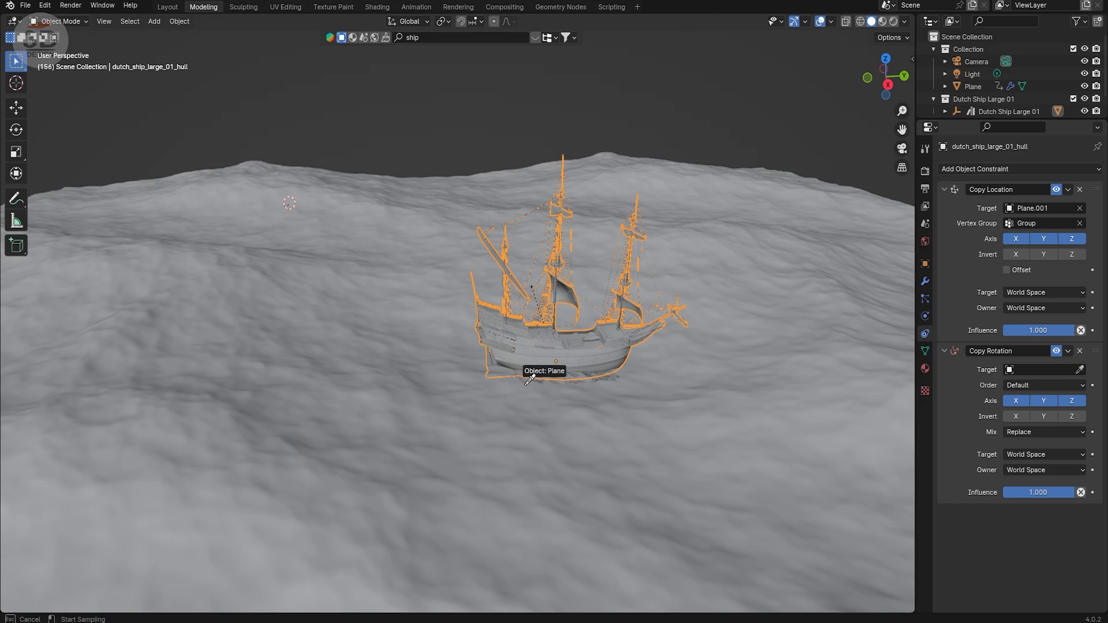
click(542, 375)
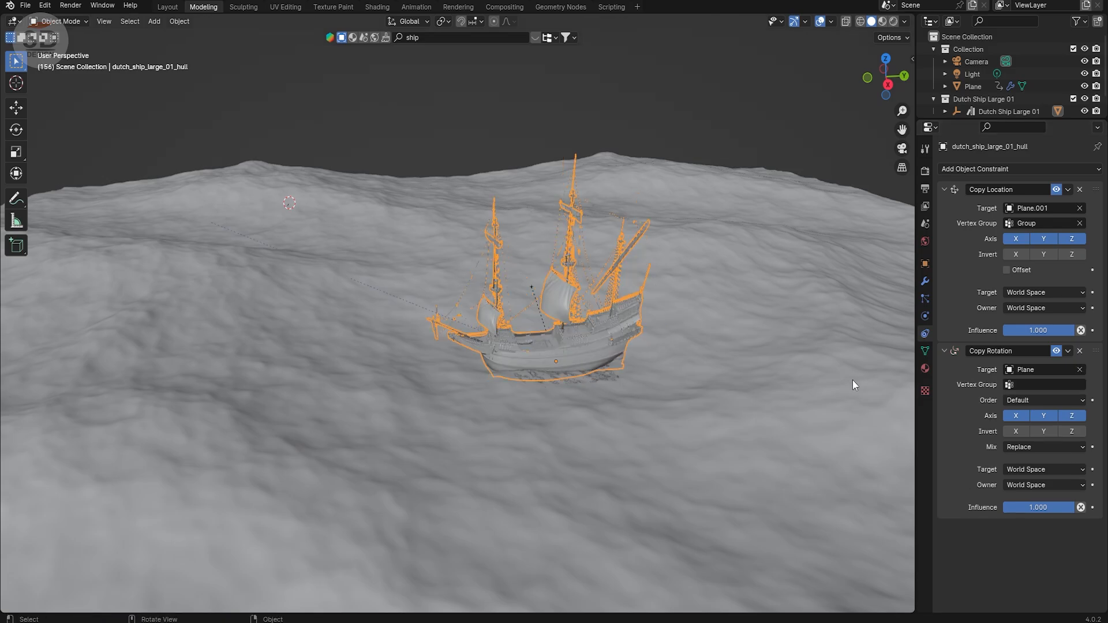
click(1037, 369)
click(1015, 449)
click(1038, 384)
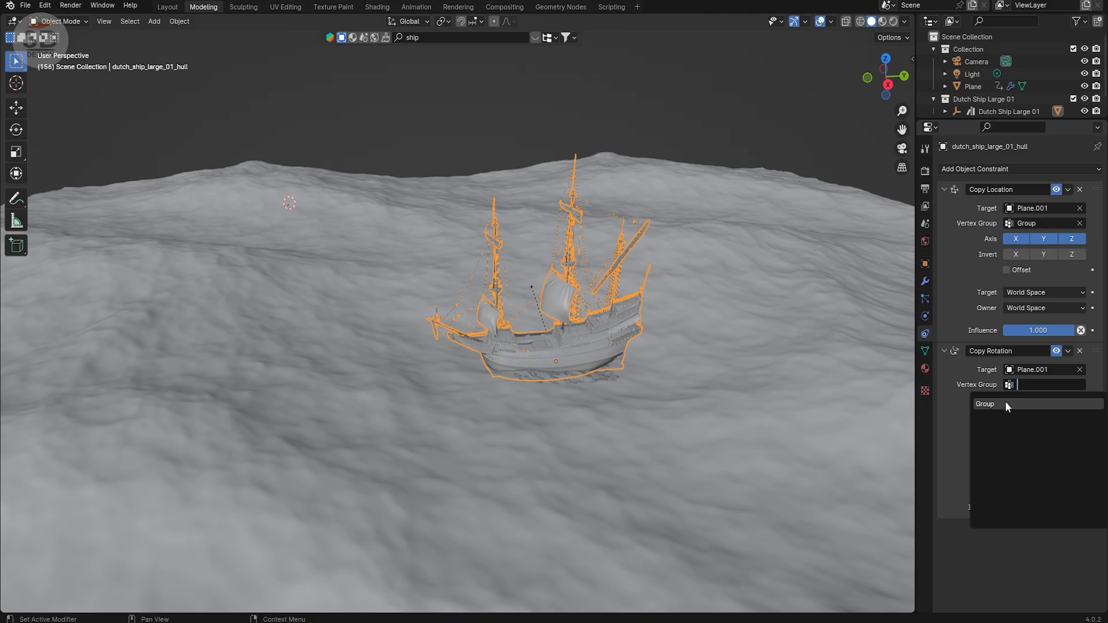
click(1005, 402)
key(space)
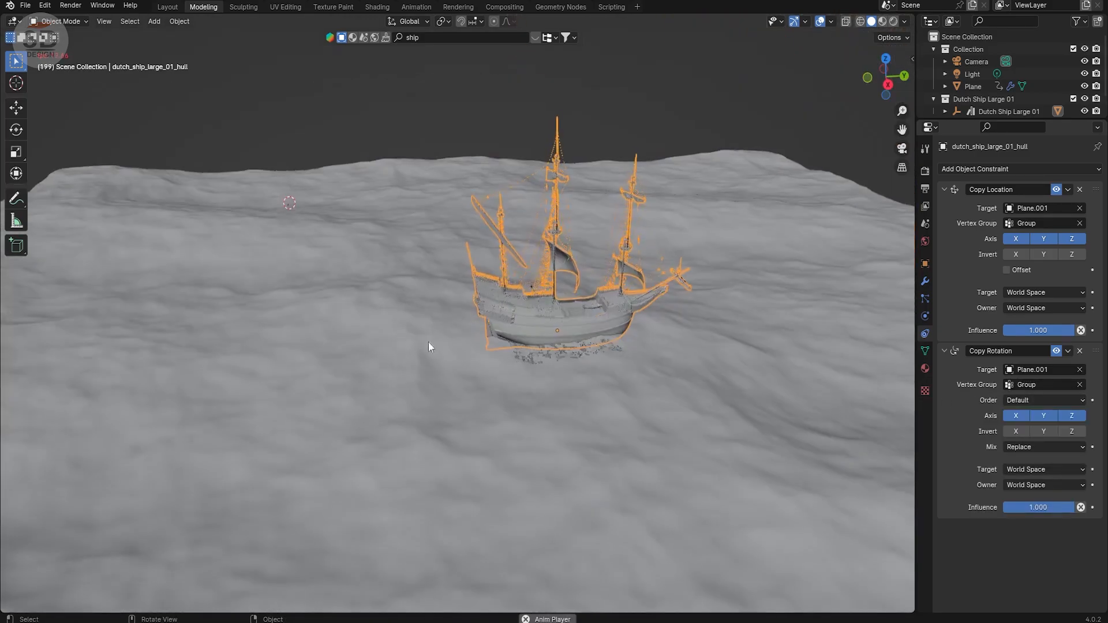
mouse_move(428, 342)
middle_down()
mouse_move(611, 345)
mouse_move(580, 338)
mouse_move(656, 420)
mouse_move(735, 92)
middle_up()
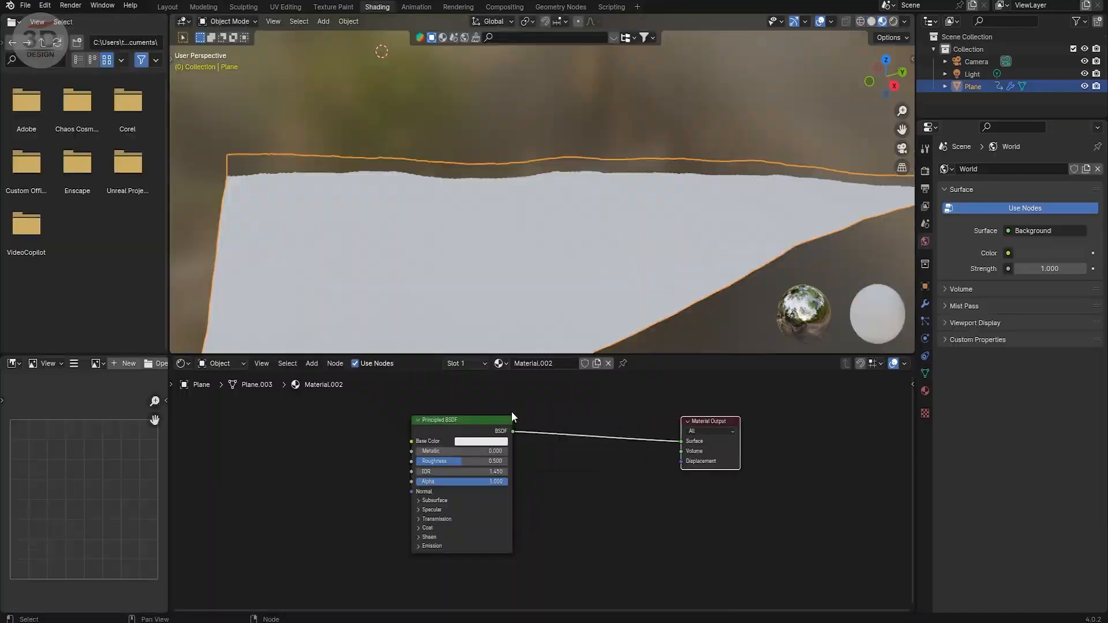
- Spread out the ocean material's Principled BSDF and Material Output nodes and add an Attribute node below them
drag(500, 420, 431, 402)
drag(709, 421, 707, 408)
drag(430, 403, 429, 418)
key(shift+a)
text(a)
click(532, 505)
click(440, 508)
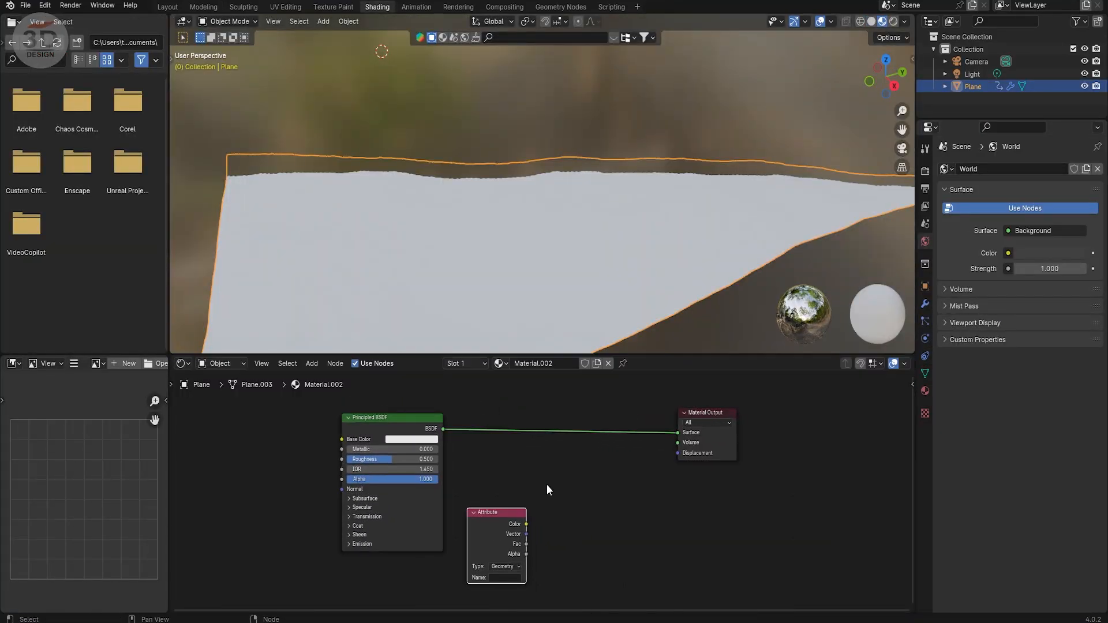
- Insert an Add Shader node between the Principled BSDF and Material Output, and connect the Attribute's Color to its second Shader input
key(shift+a)
click(569, 465)
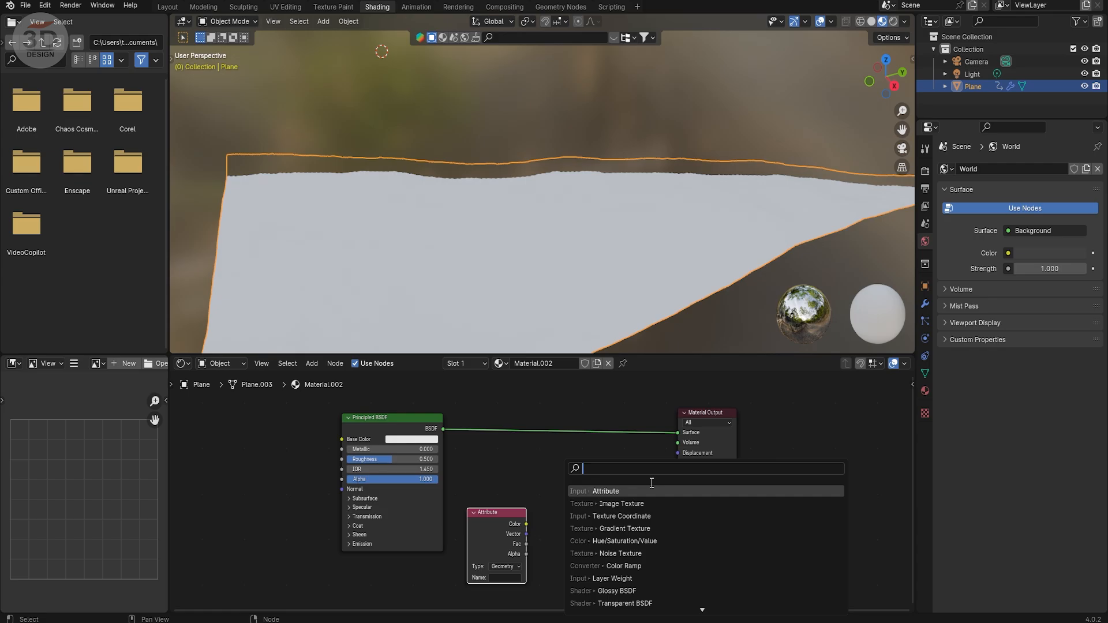
text(mi)
key(BackSpace)
key(BackSpace)
text(a)
click(652, 503)
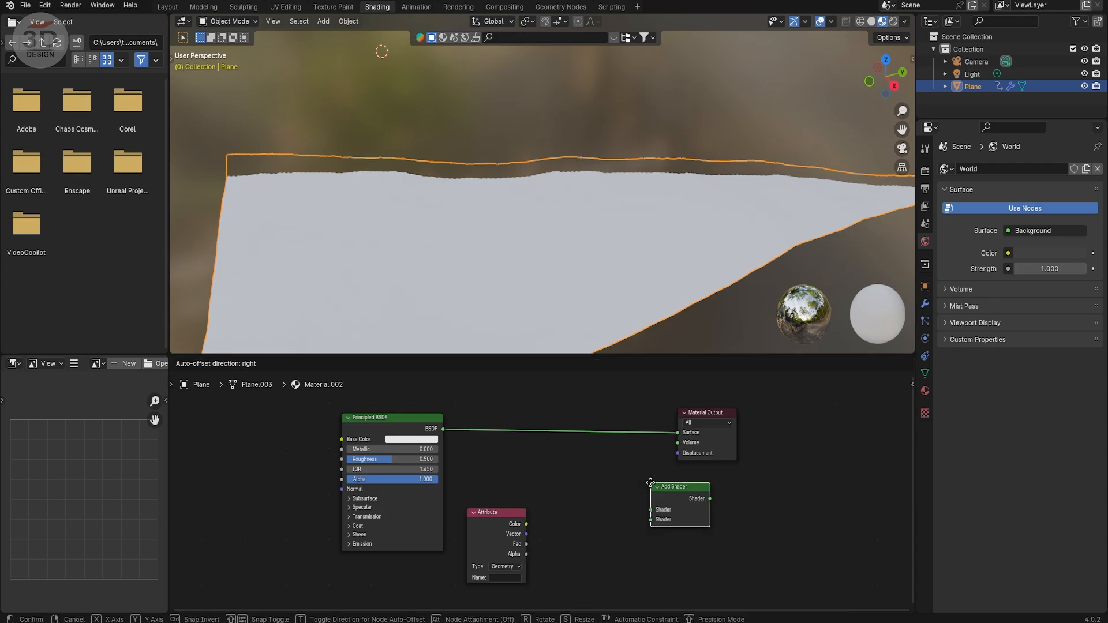
click(597, 424)
drag(526, 523, 582, 456)
- Set the Principled BSDF's Base Color to blue and adjust the positions of the material nodes
drag(494, 513, 471, 514)
click(413, 439)
drag(437, 337, 450, 318)
drag(482, 514, 490, 510)
drag(628, 417, 641, 416)
drag(415, 416, 413, 412)
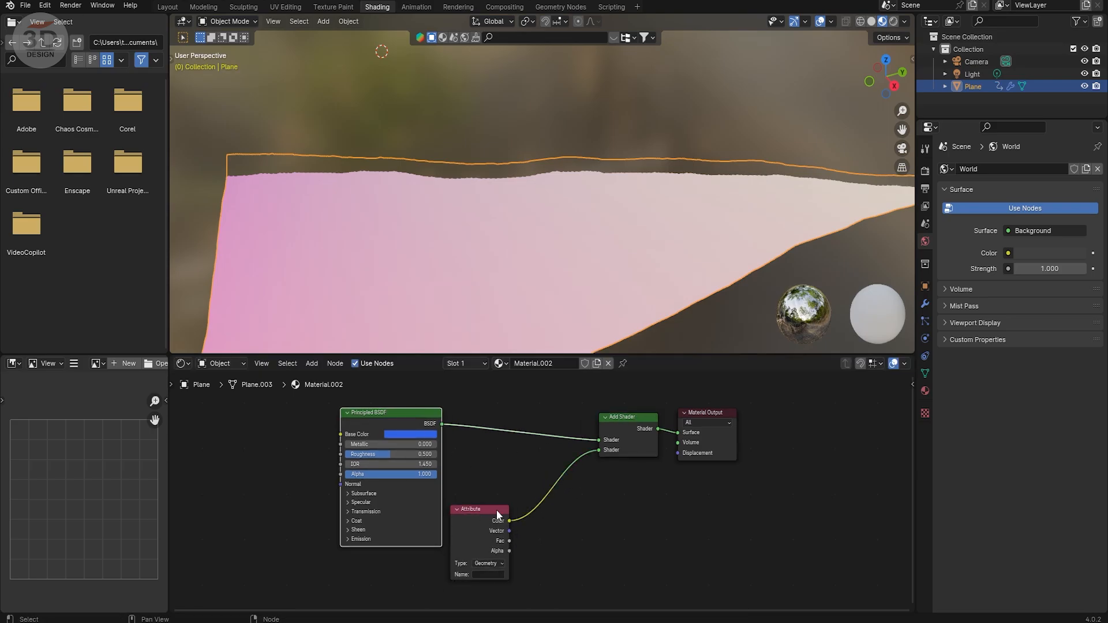
- Insert a Color Ramp node between the Attribute's Color output and the Add Shader node
key(shift+a)
text(co)
click(585, 507)
click(669, 479)
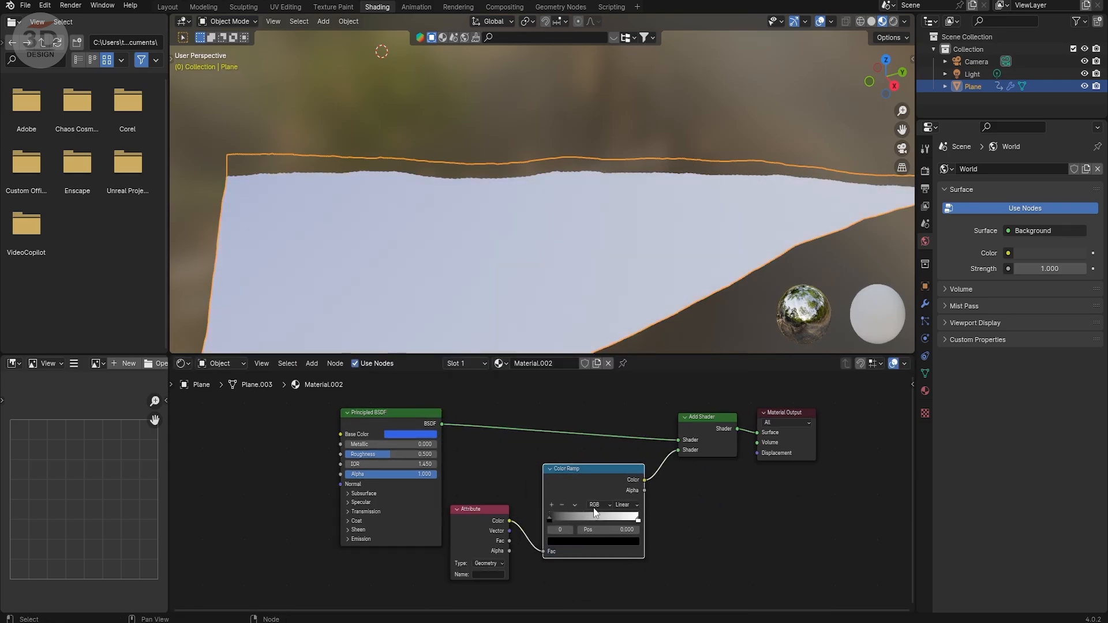
- Insert an Emission node between the Color Ramp and the Add Shader node
key(shift+a)
text(em)
click(711, 494)
click(698, 490)
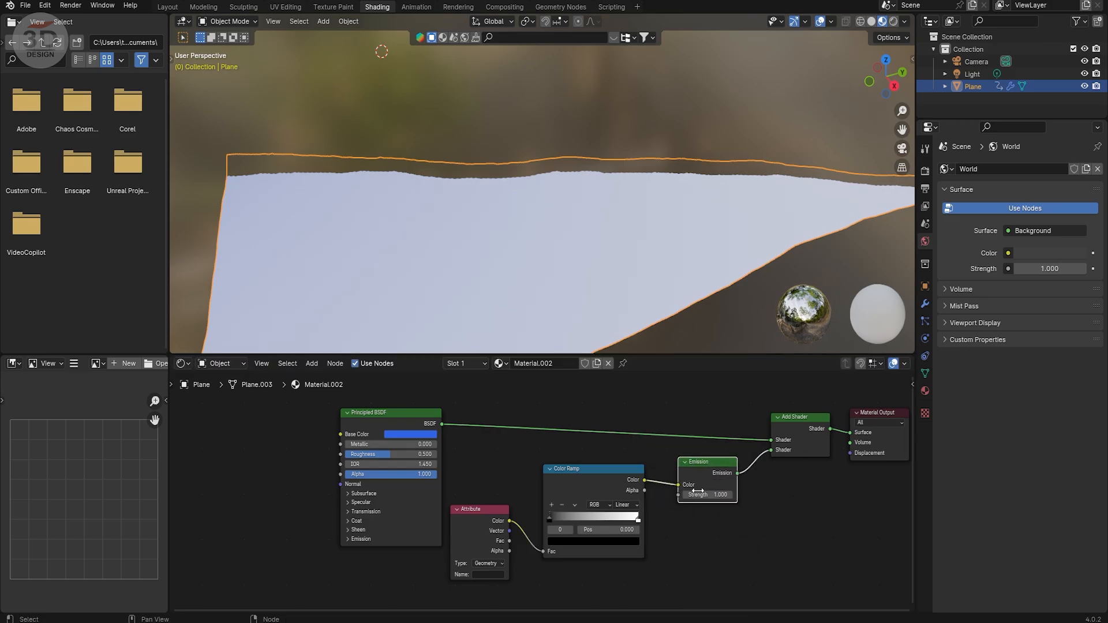
middle_drag(829, 507, 707, 509)
drag(589, 499, 551, 498)
- Inspect the ocean in Solid and Material Preview shading and play the animation
mouse_move(692, 260)
middle_down()
mouse_move(493, 220)
mouse_move(585, 247)
mouse_move(450, 127)
middle_up()
click(870, 22)
click(881, 21)
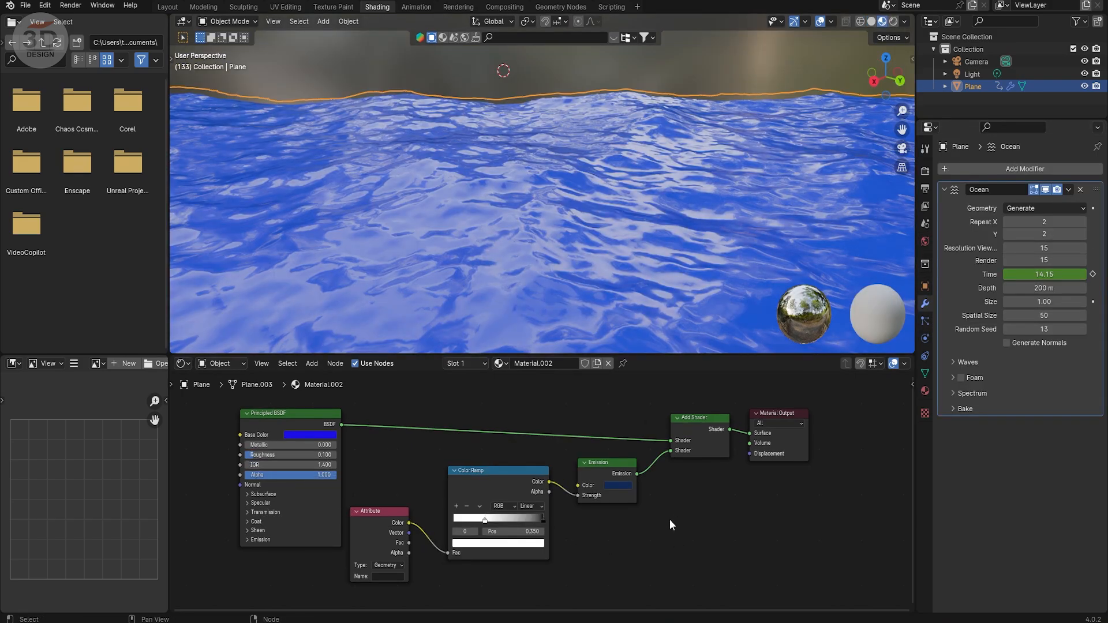
key(space)
- In the Layout workspace, set the Ocean modifier's Time to 10 at frame 250
click(167, 7)
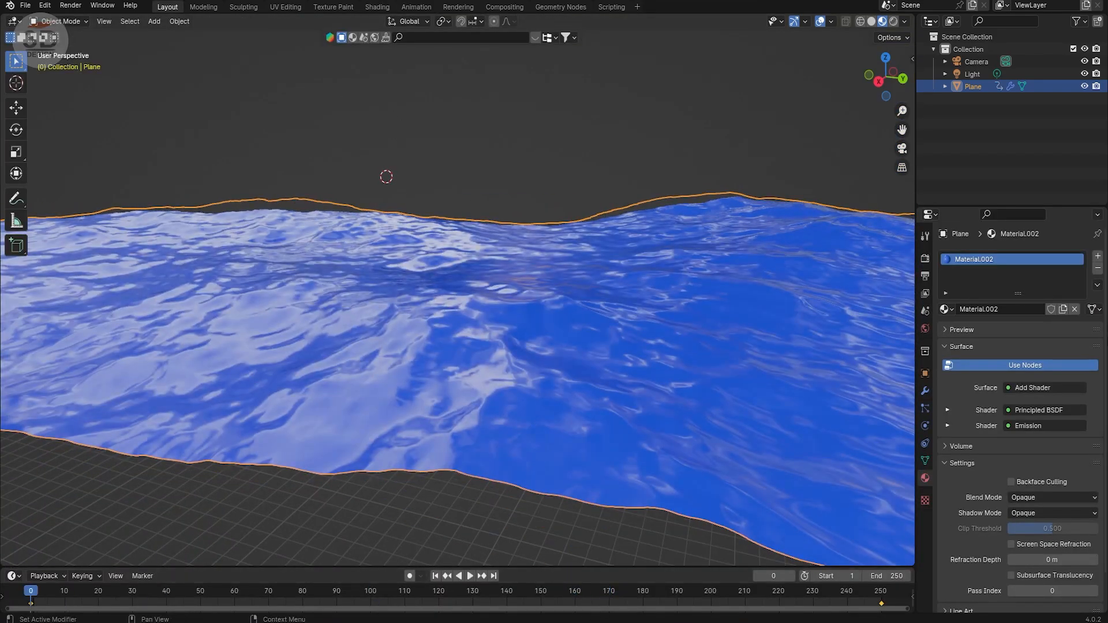
middle_drag(842, 334, 713, 340)
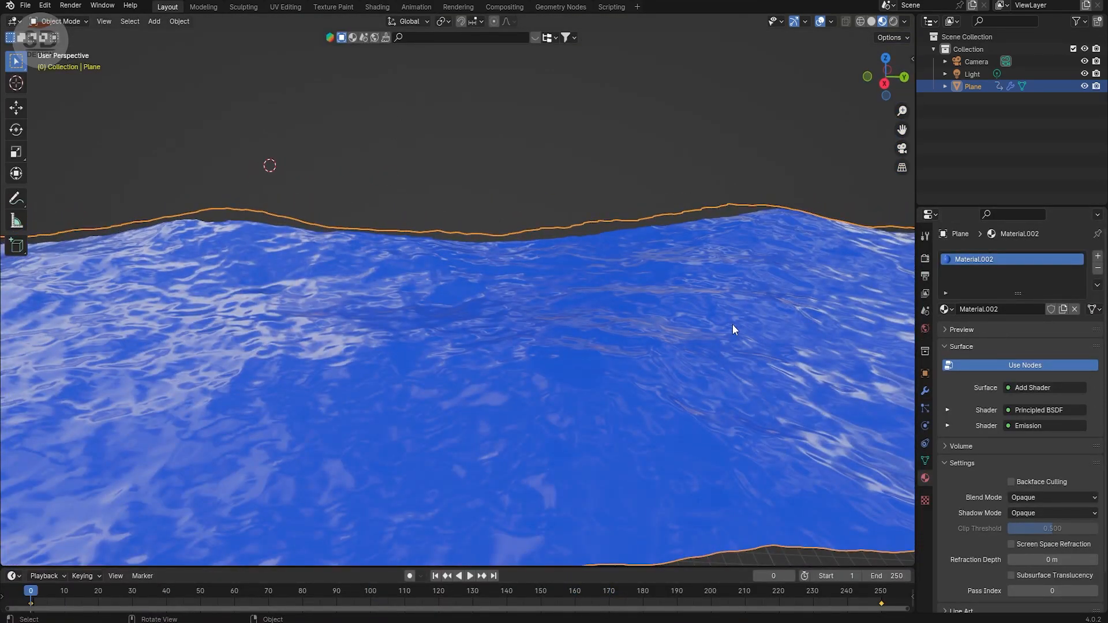
click(924, 391)
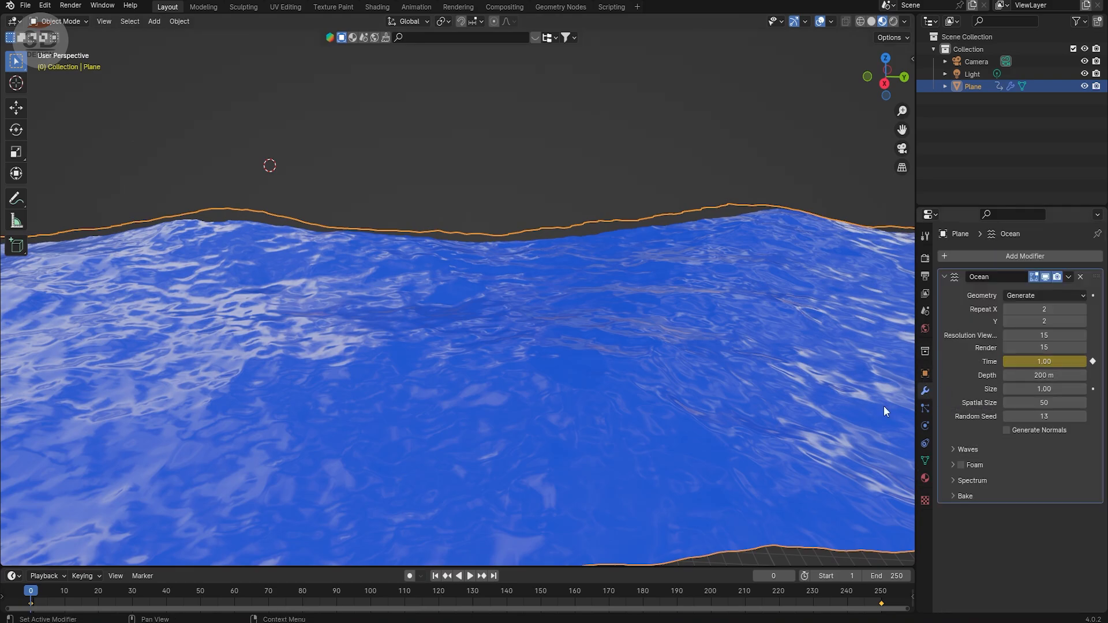
drag(668, 591, 884, 591)
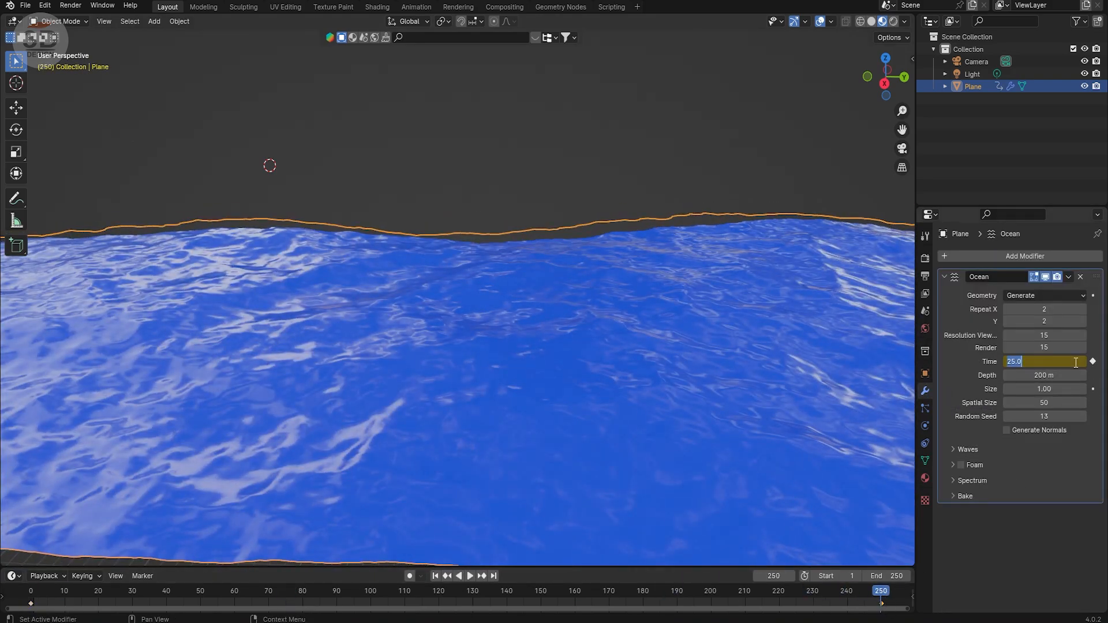
text(10)
key(Return)
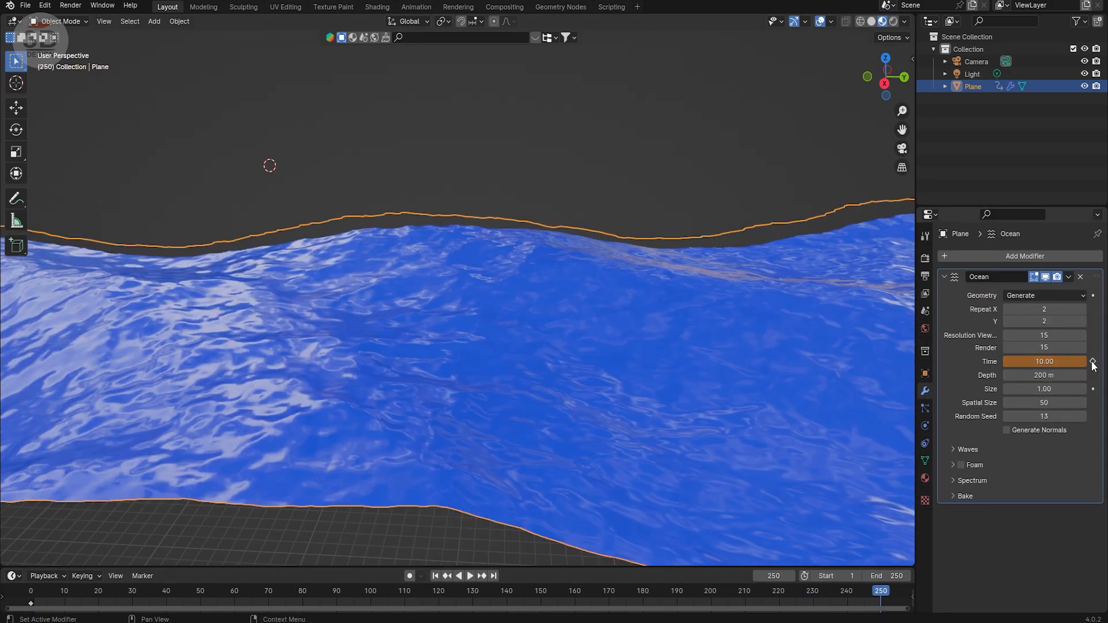
- Deselect everything, play the animation to check the wave speed, and return to frame 0
key(alt+a)
middle_drag(617, 330, 624, 328)
key(space)
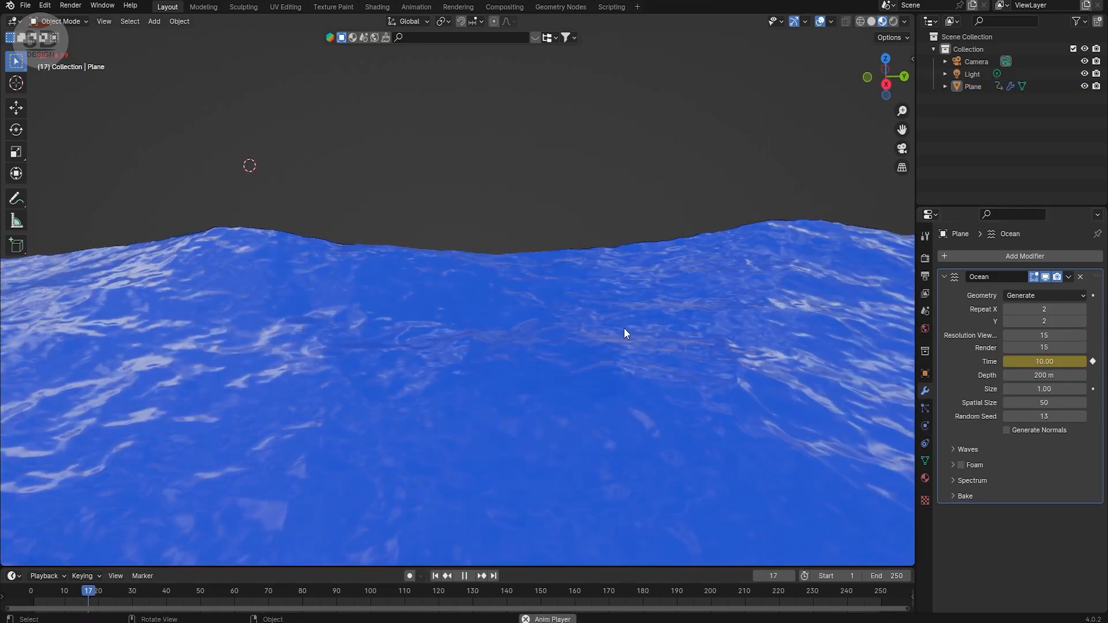
scroll(607, 366, up, 3)
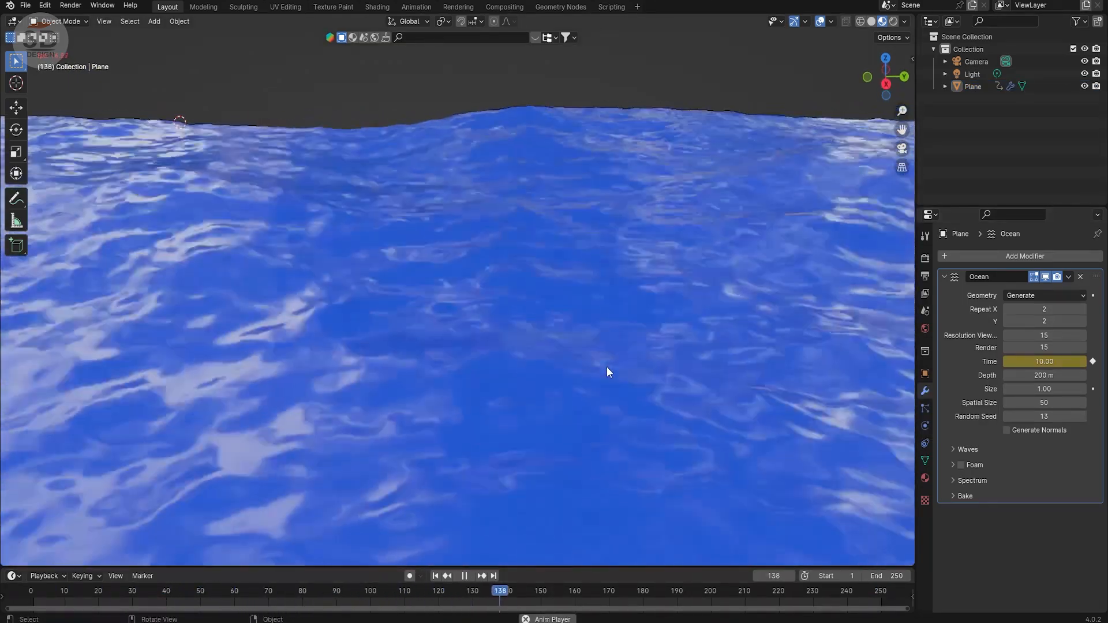
key(space)
key(space)
click(45, 603)
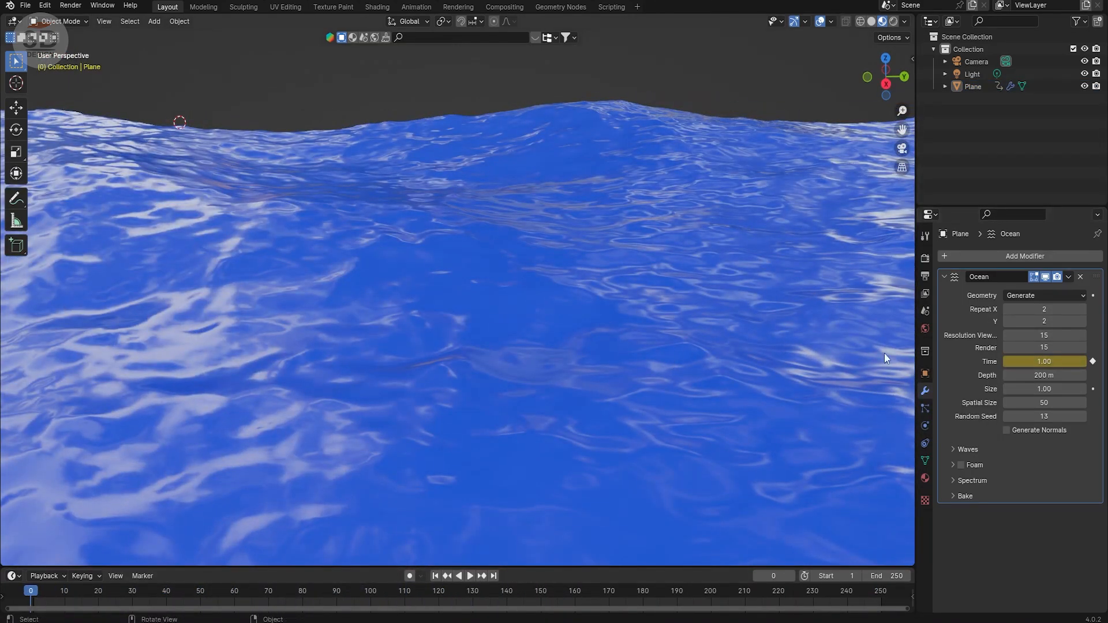
- Assign a Sky Texture to the World background color and open the Shading workspace
click(925, 328)
click(1006, 340)
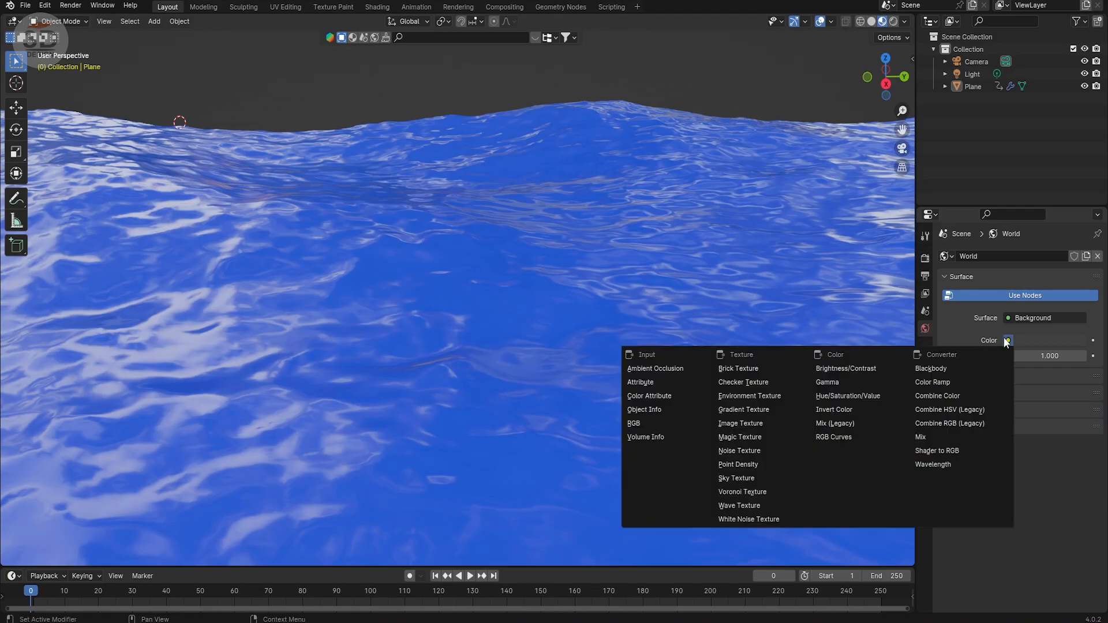
click(767, 478)
click(377, 6)
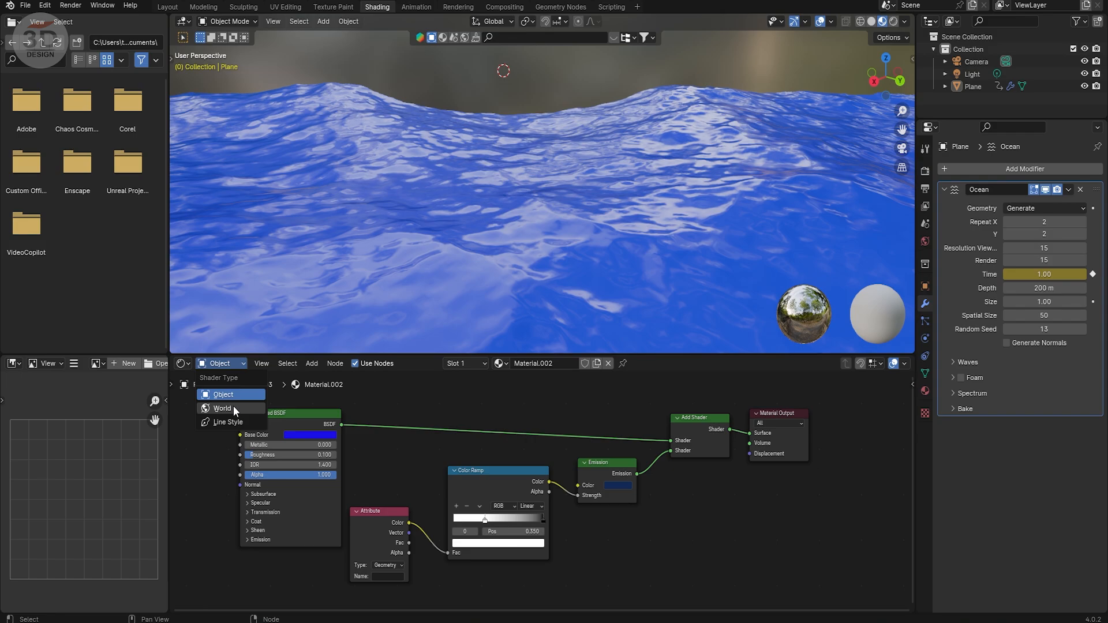
- In the World shader nodes, raise the Sky Texture's Altitude to about 50 m and display the scene in Rendered shading
click(233, 408)
middle_drag(545, 233, 545, 225)
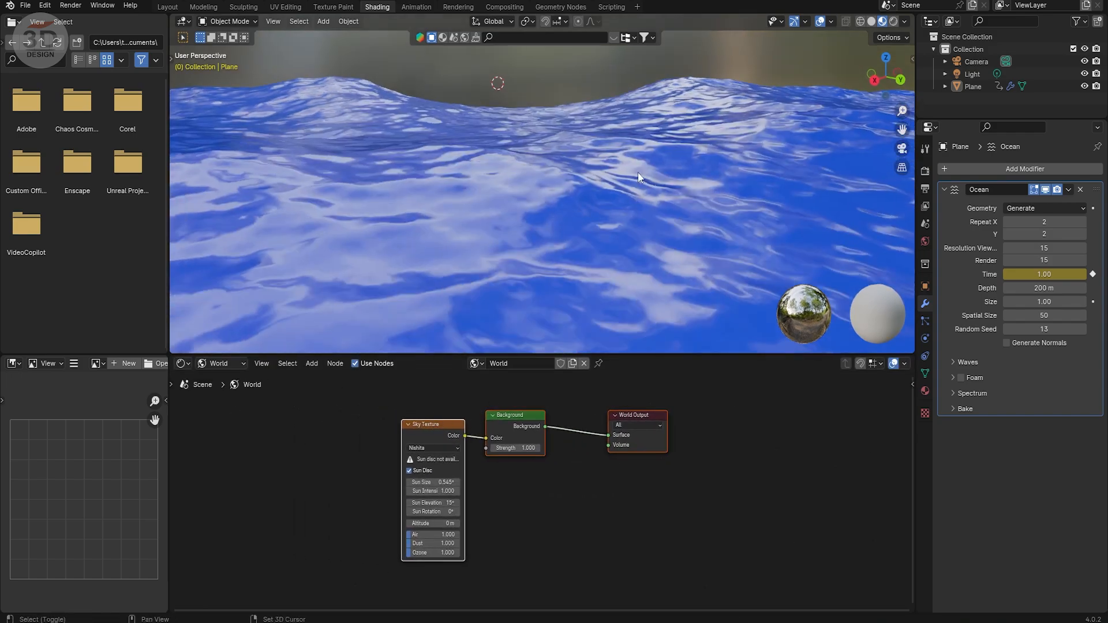
shift+middle_drag(638, 172, 635, 237)
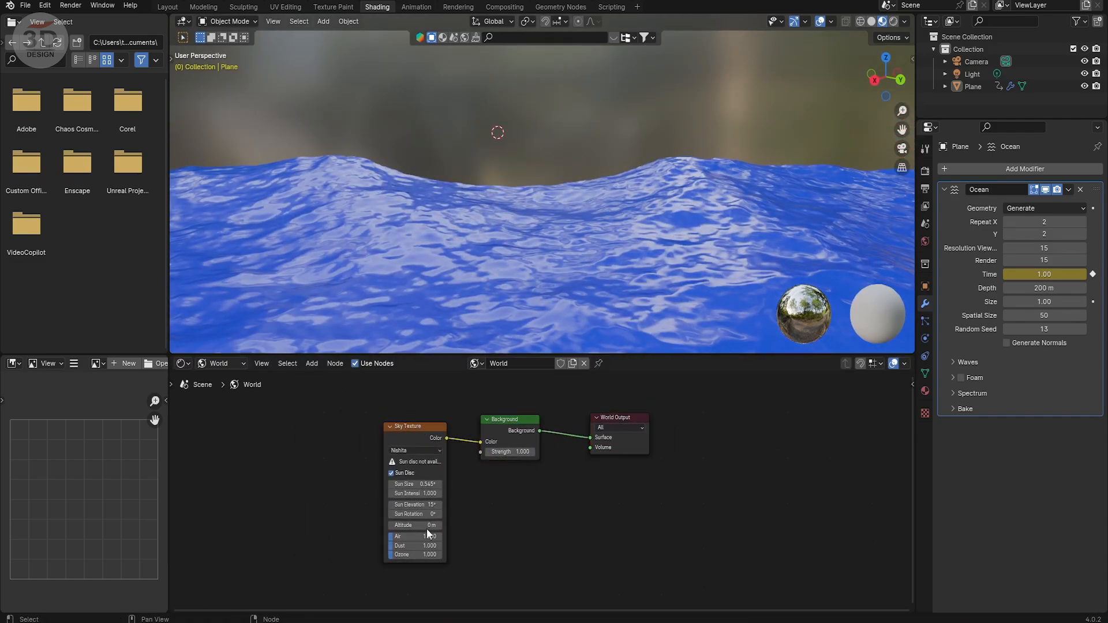
drag(422, 525, 430, 525)
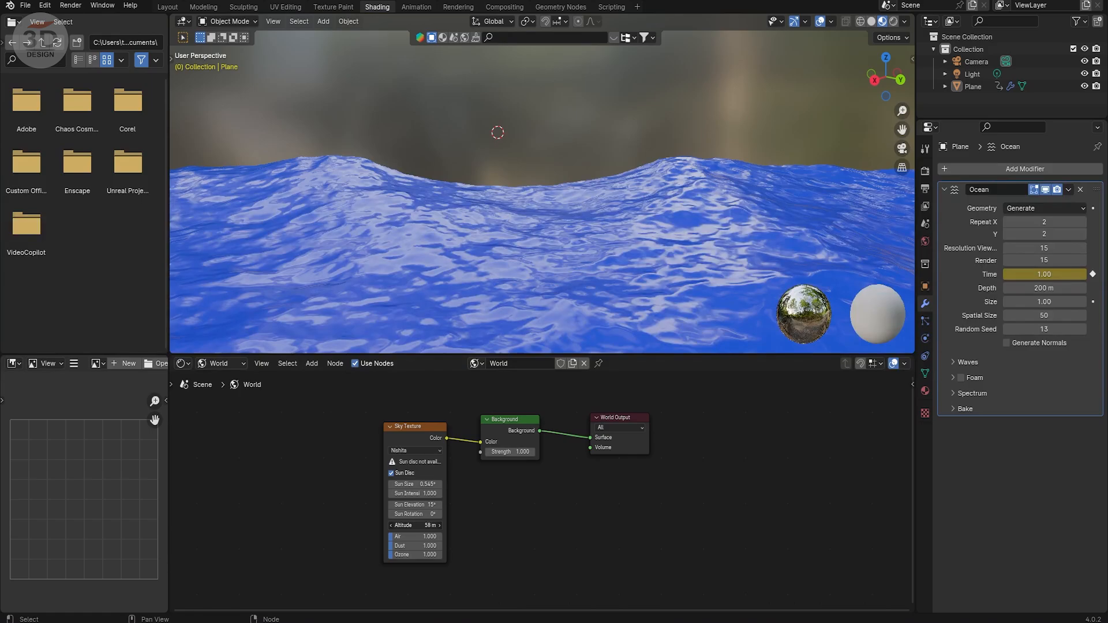
mouse_move(488, 217)
middle_down()
mouse_move(487, 205)
mouse_move(493, 265)
middle_up()
click(893, 21)
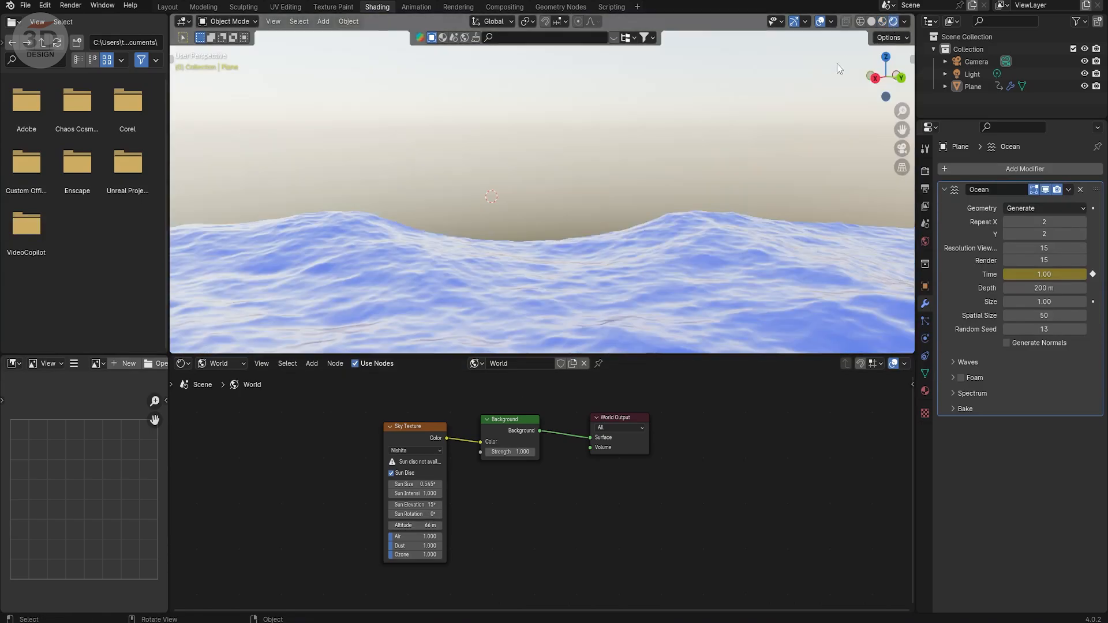
middle_drag(584, 197, 574, 209)
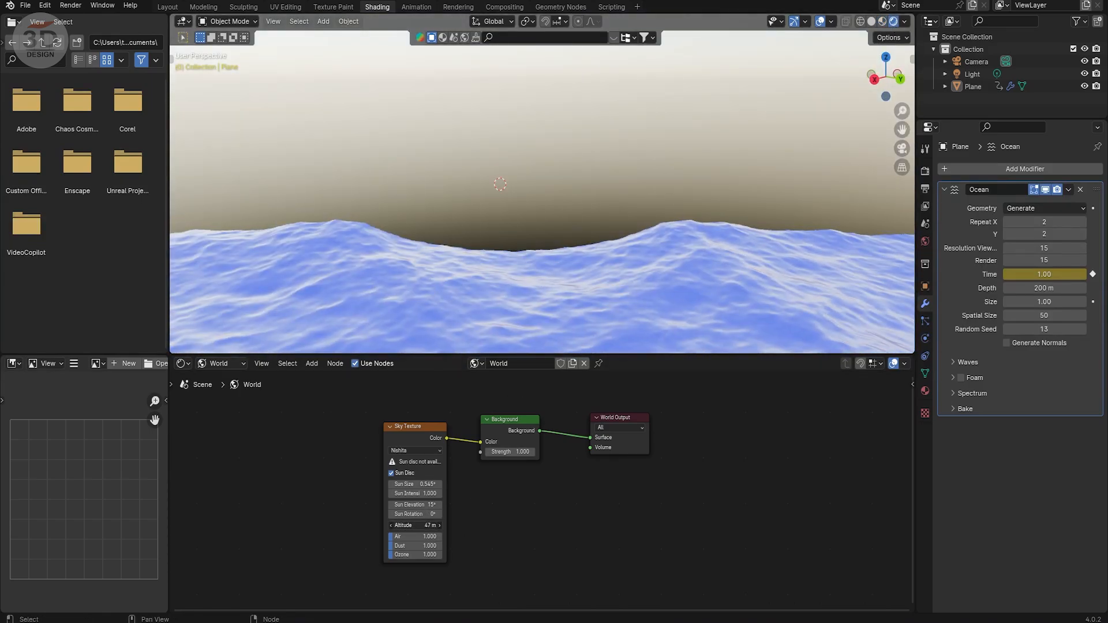
- Test stronger Air values on the Sky Texture, settling on Air 2.462 with Altitude 40 m
drag(393, 536, 442, 536)
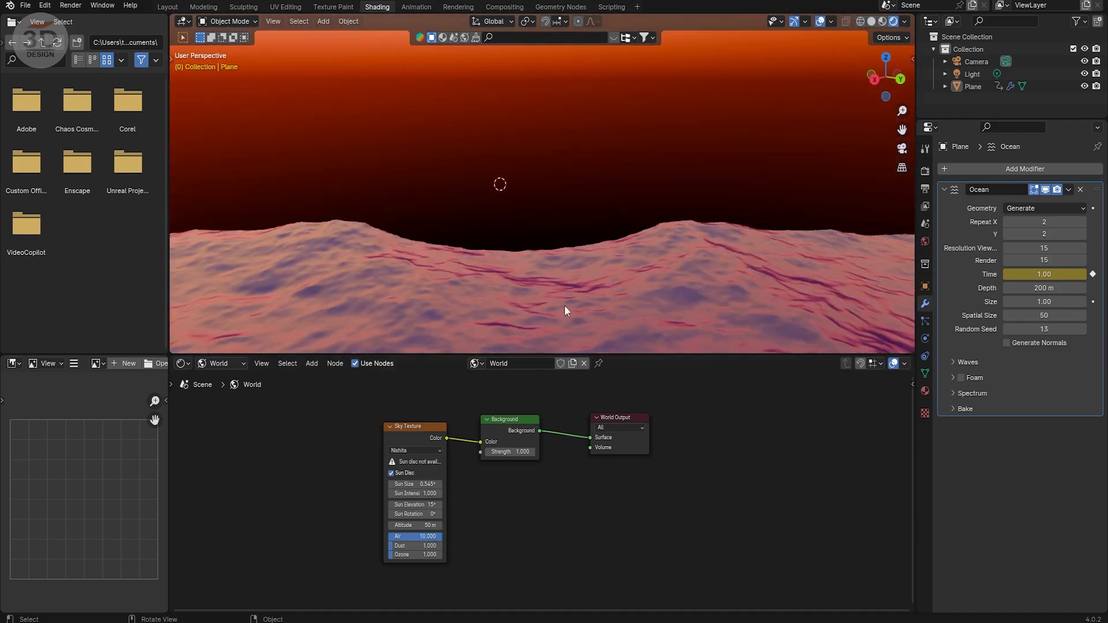
middle_drag(565, 310, 676, 253)
mouse_move(428, 537)
mouse_down()
mouse_move(442, 538)
mouse_move(409, 536)
mouse_up()
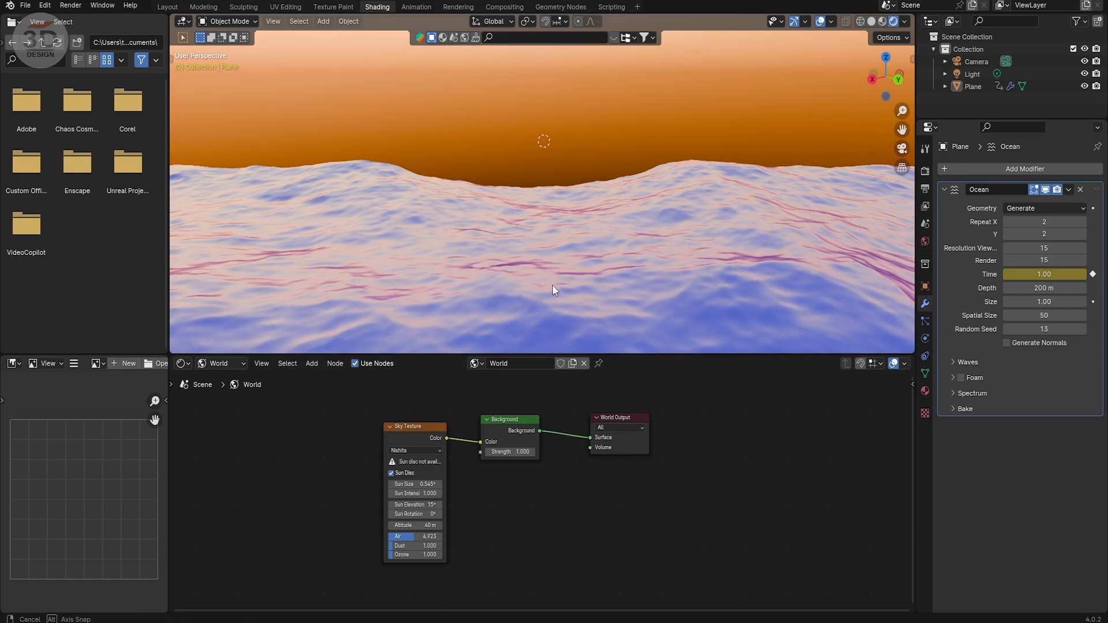
middle_drag(552, 290, 548, 287)
drag(418, 537, 397, 537)
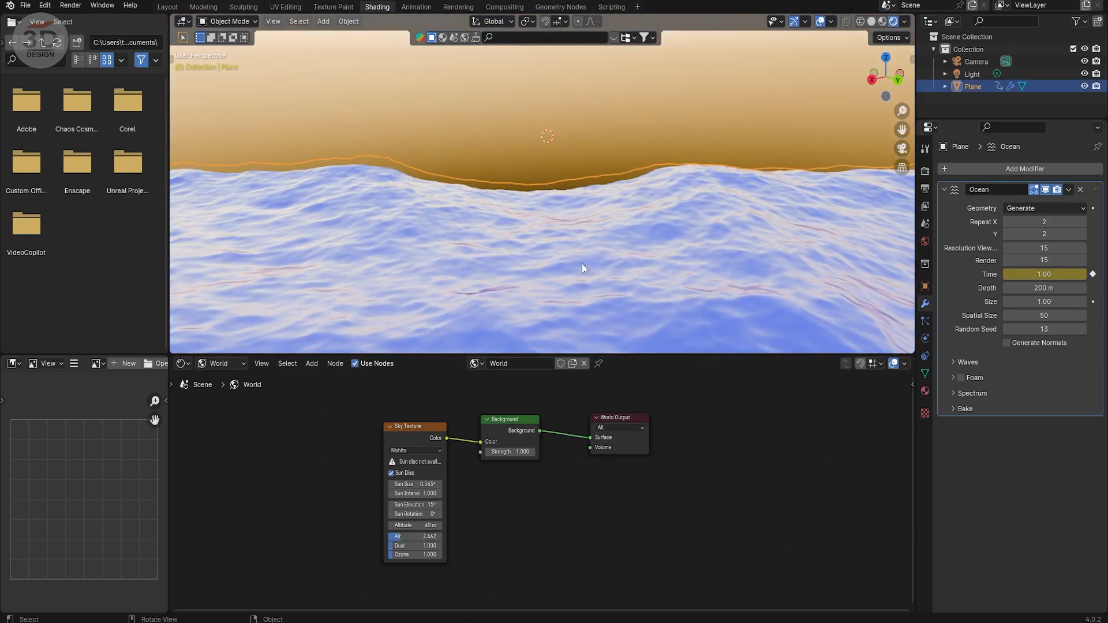
- Adjust the ocean plane's height along the Z axis
key(g)
key(z)
click(602, 200)
middle_drag(602, 200, 577, 248)
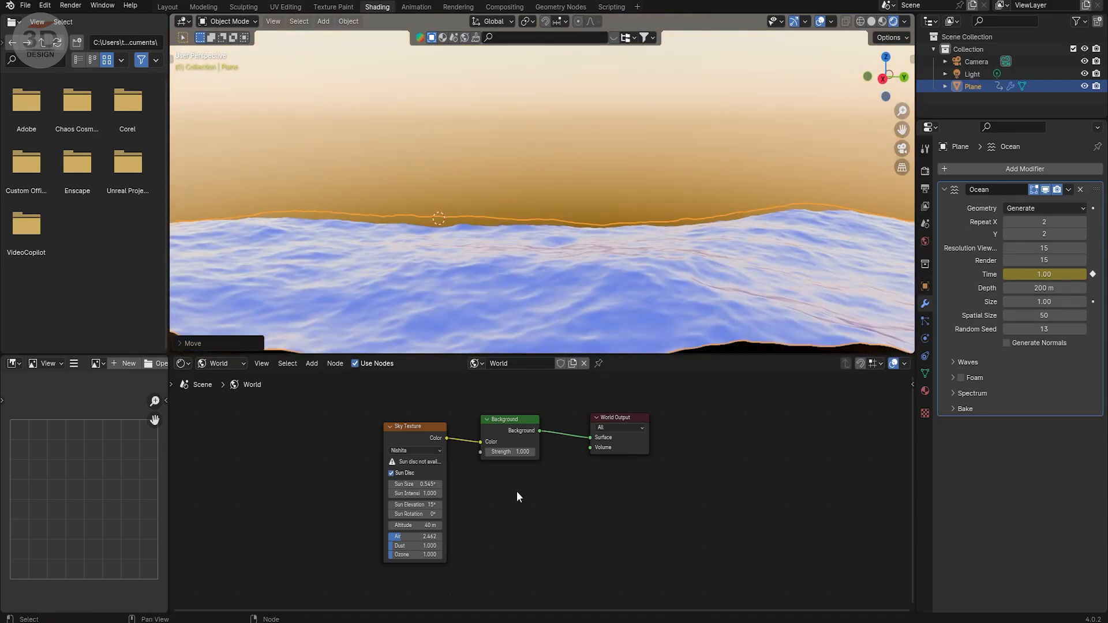
- Set the Background Strength to 0.400 and, with the animation playing, set the Sky Texture's Air to 0.308
drag(510, 452, 482, 452)
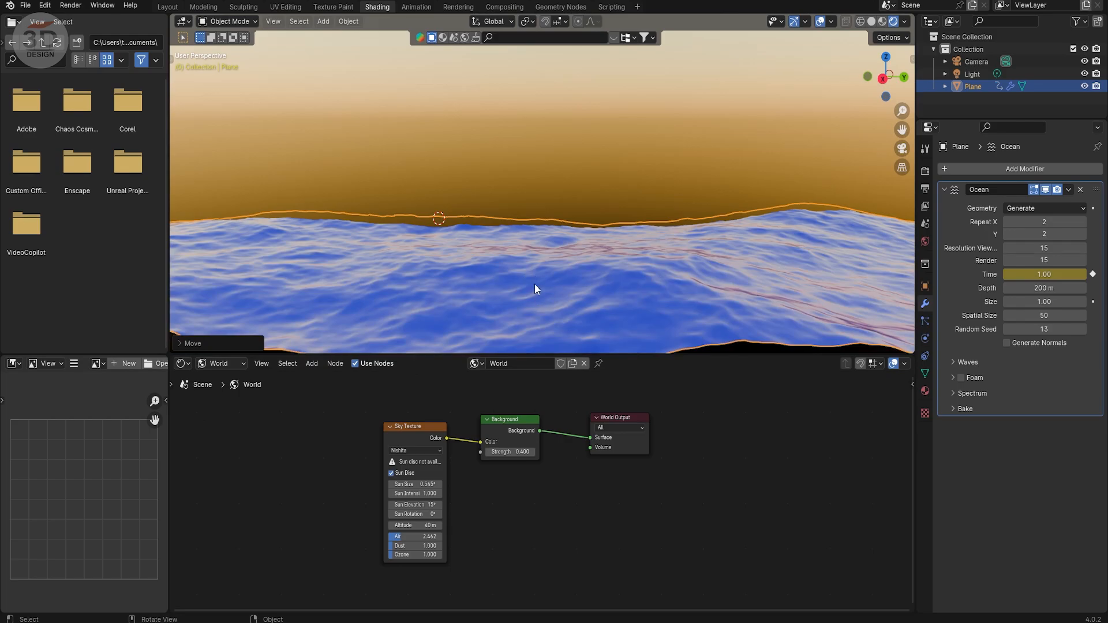
drag(429, 536, 446, 536)
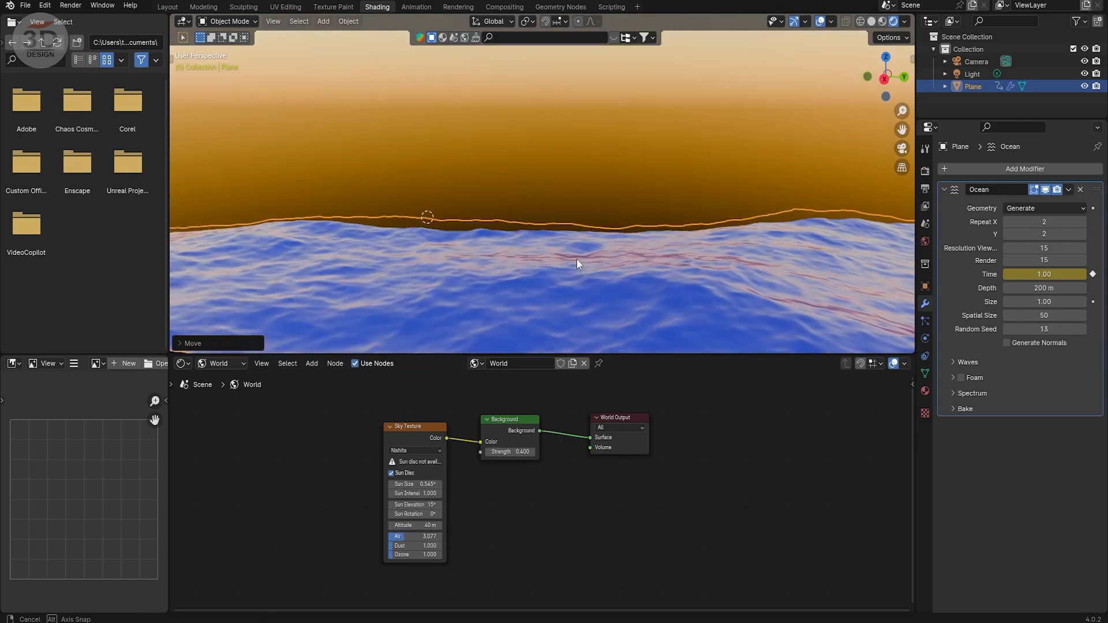
key(space)
click(635, 138)
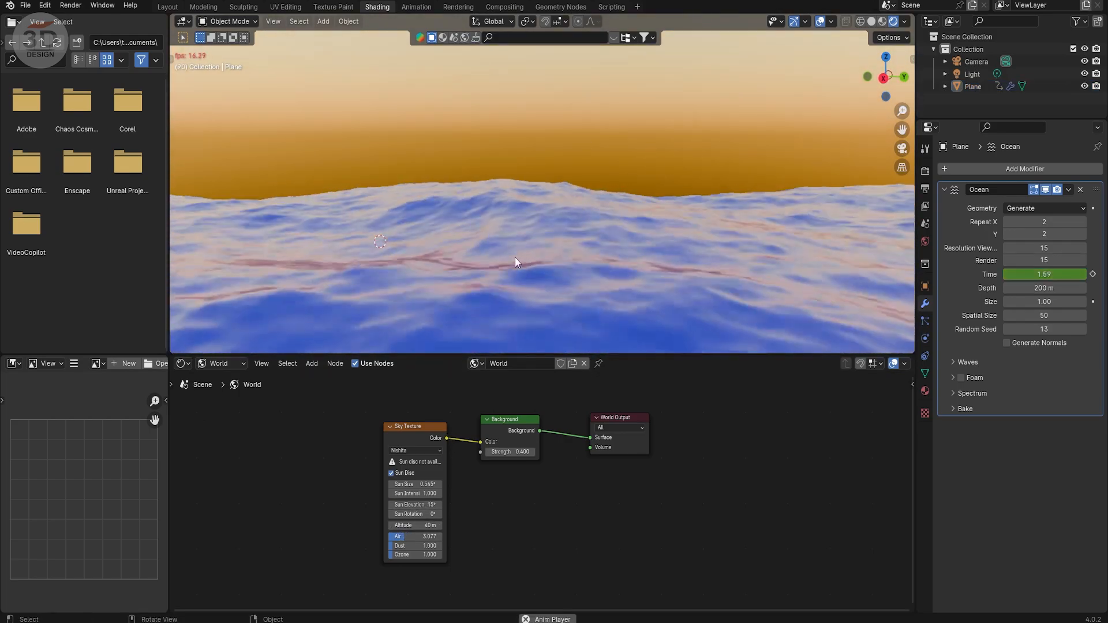
drag(430, 536, 310, 536)
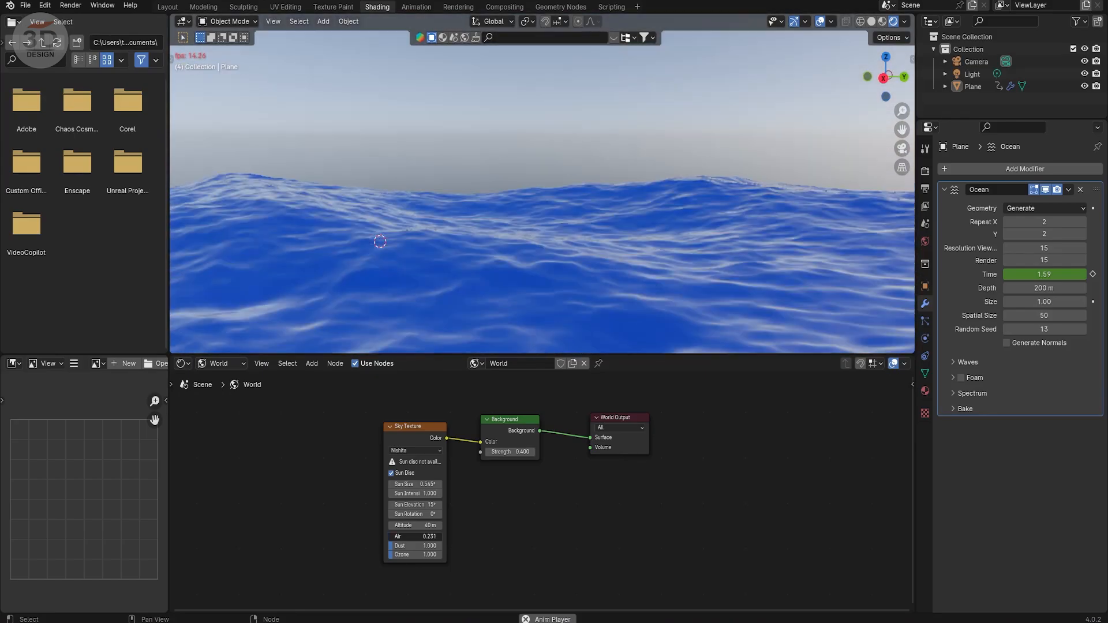
click(549, 262)
click(555, 151)
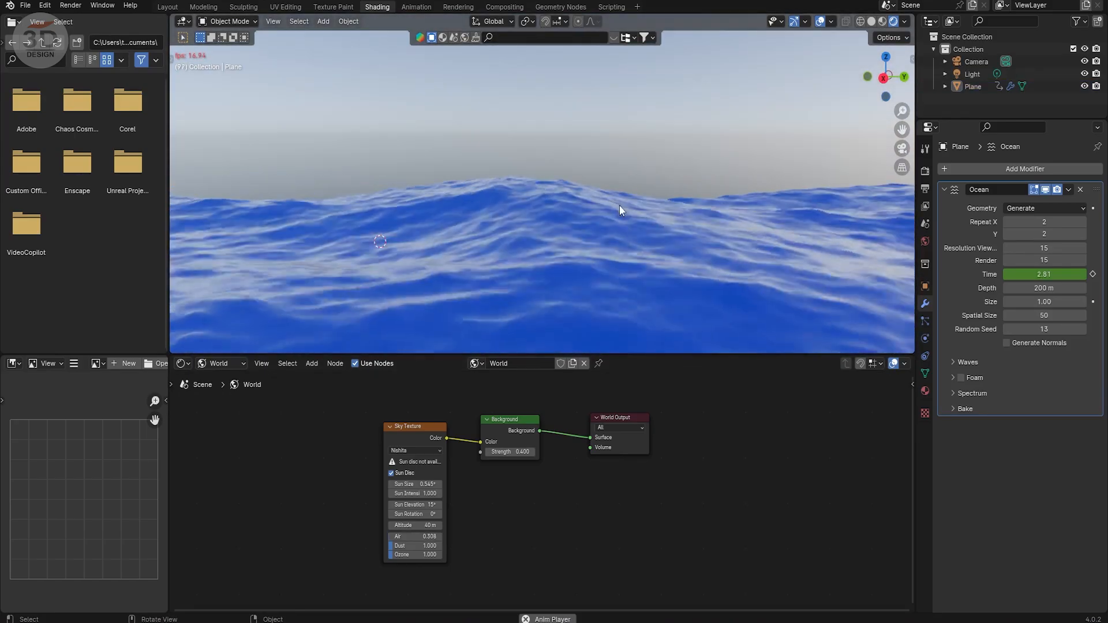
- Set the Sky Texture's Sun Size to 3.44°, Sun Intensity to 6.400, Sun Elevation to 34.2° and Sun Rotation to -24.6°
drag(415, 484, 407, 514)
click(414, 514)
click(506, 519)
click(588, 292)
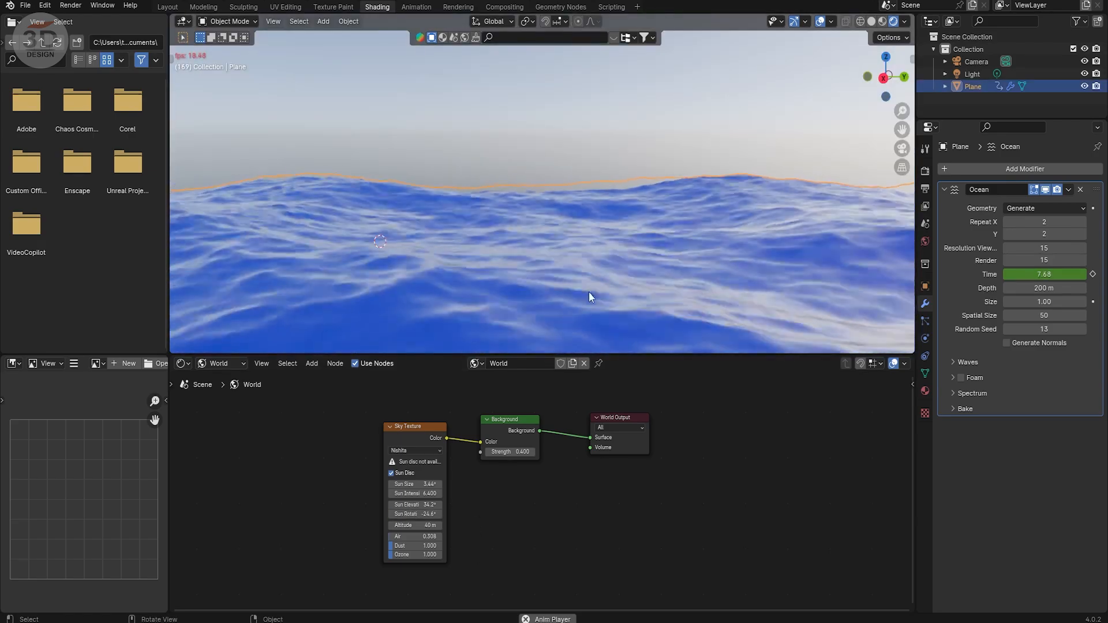
click(615, 128)
- In the Modeling workspace, hide the helper plane Plane.001 and check how the ship floats on the animated waves
drag(657, 354, 645, 557)
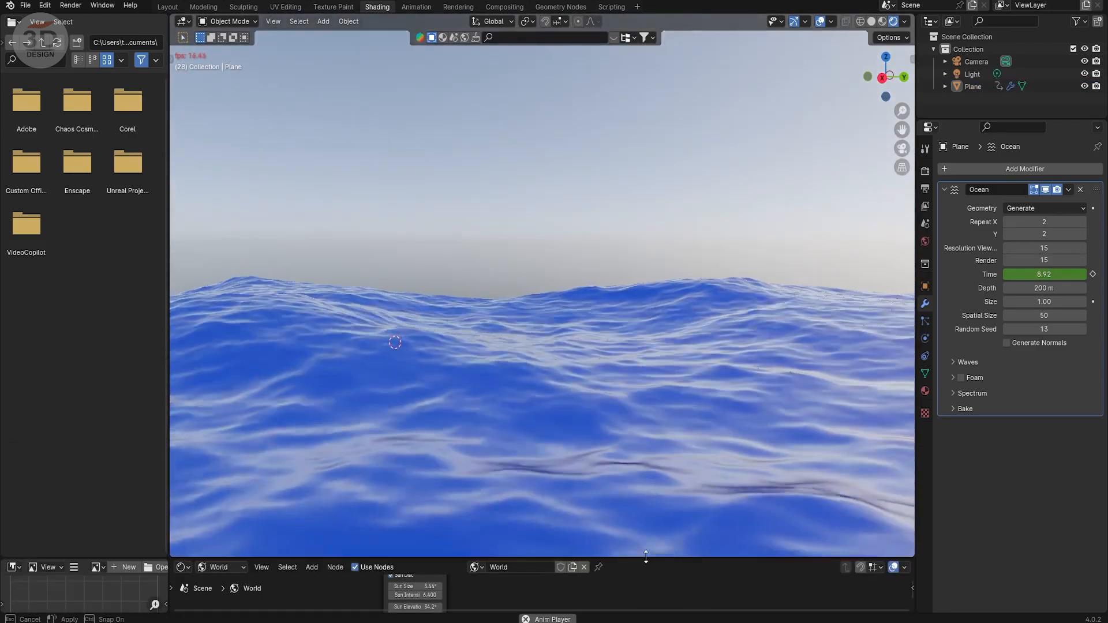
click(203, 6)
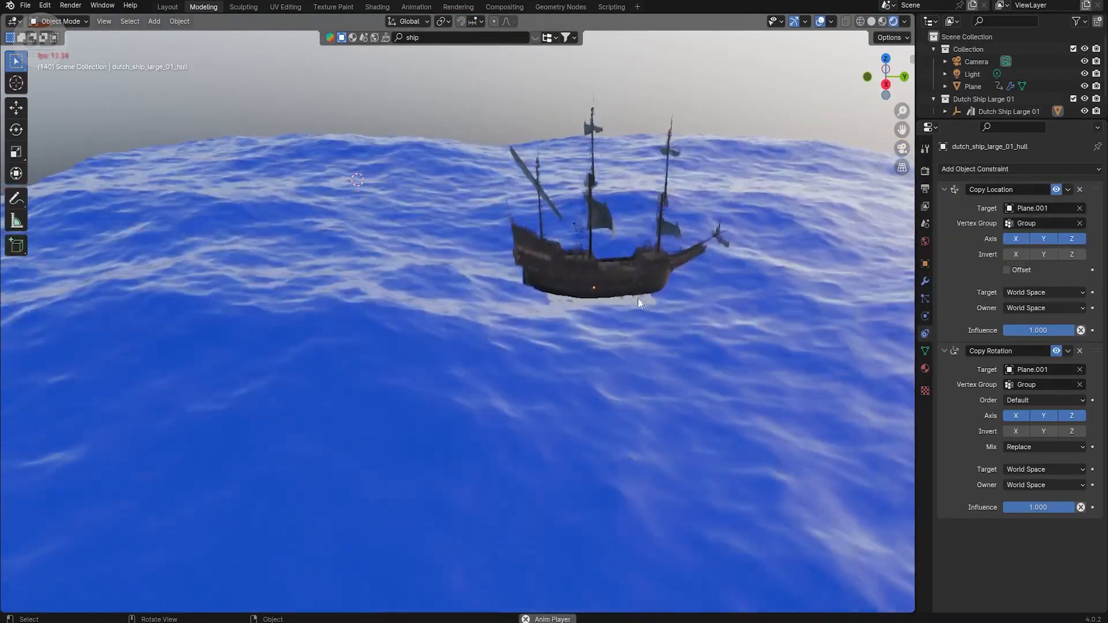
click(638, 299)
scroll(991, 71, down, 2)
click(1084, 105)
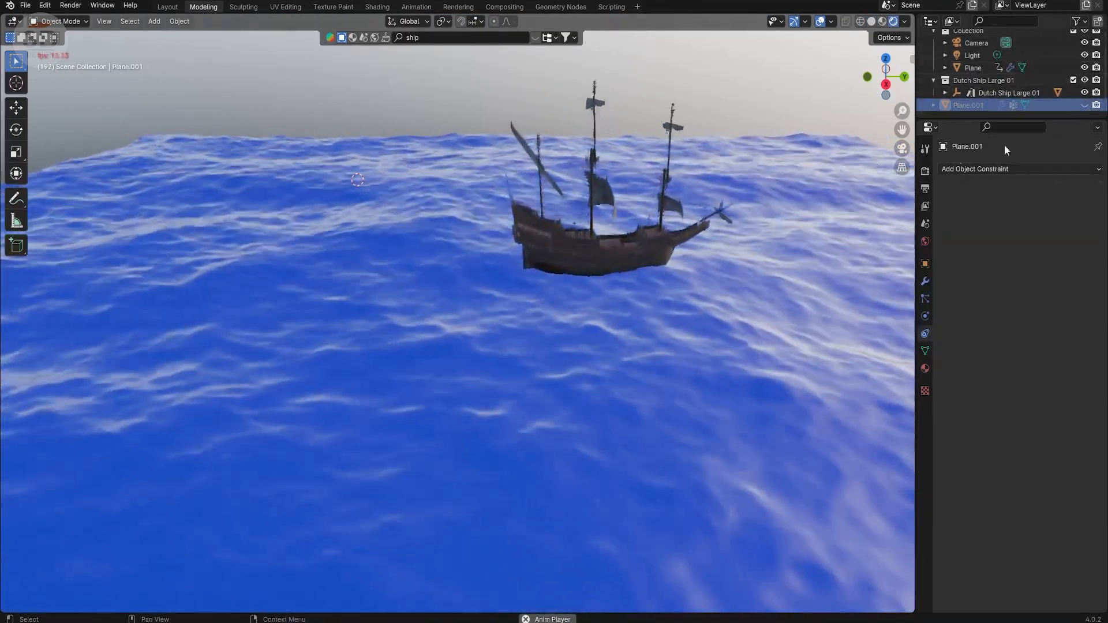
middle_drag(702, 133, 548, 392)
scroll(492, 375, down, 7)
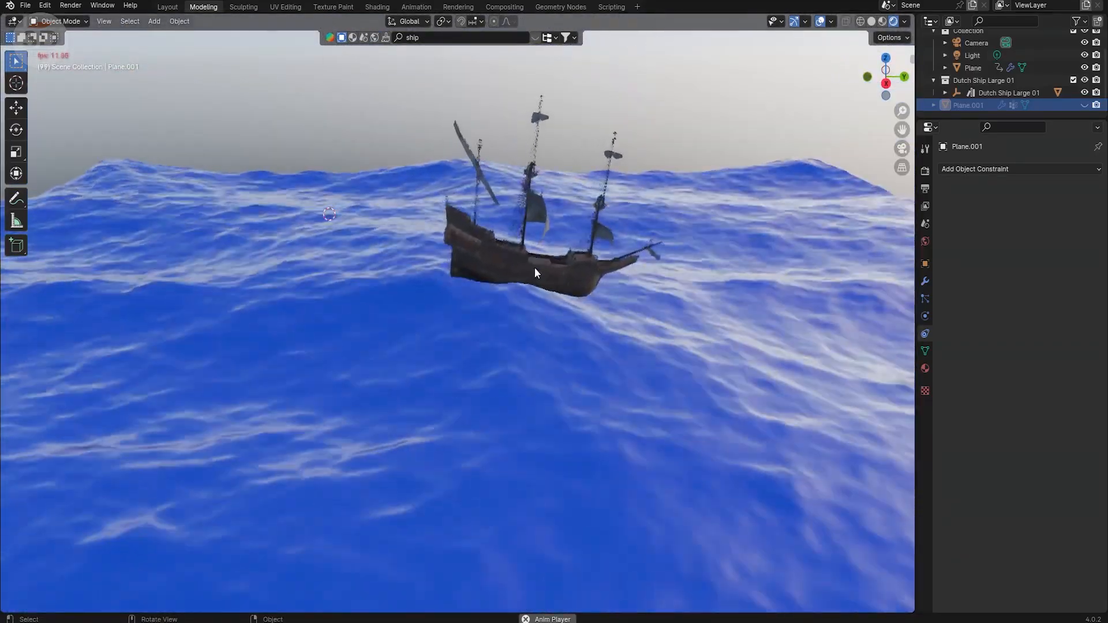
click(536, 271)
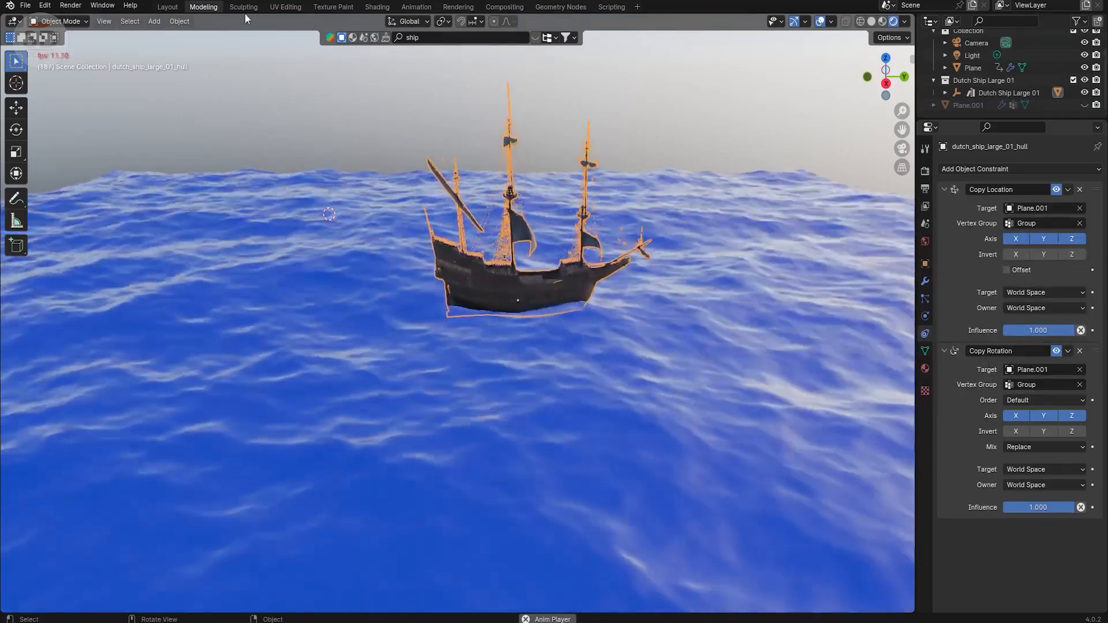
- In the Layout workspace, move Plane.001 with the ship toward the ocean's negative Y side and insert a keyframe at frame 1
click(167, 6)
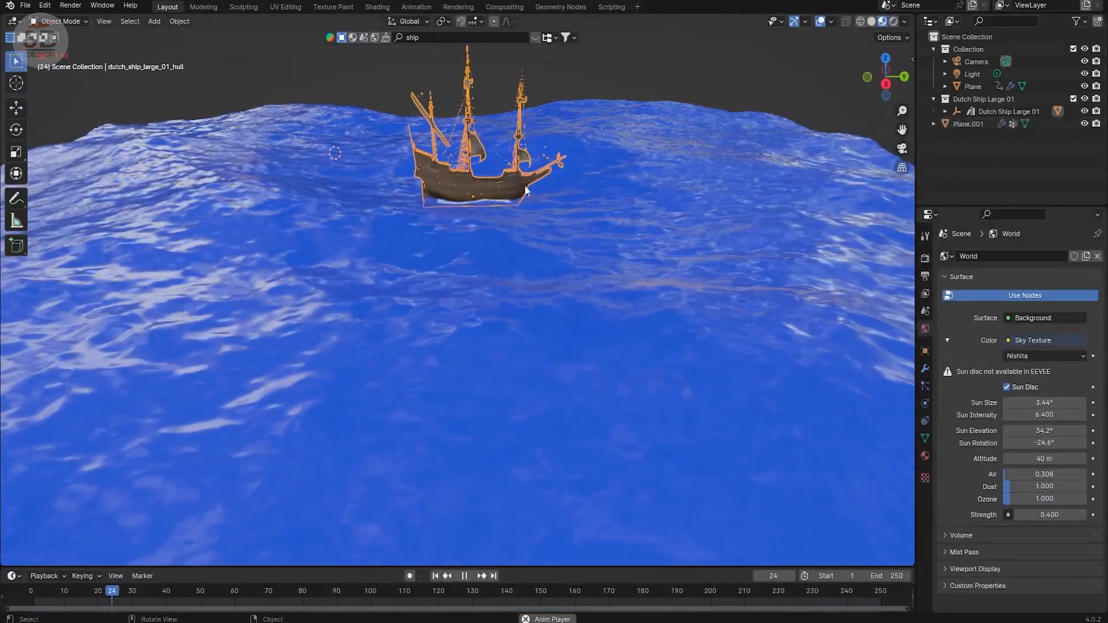
click(507, 199)
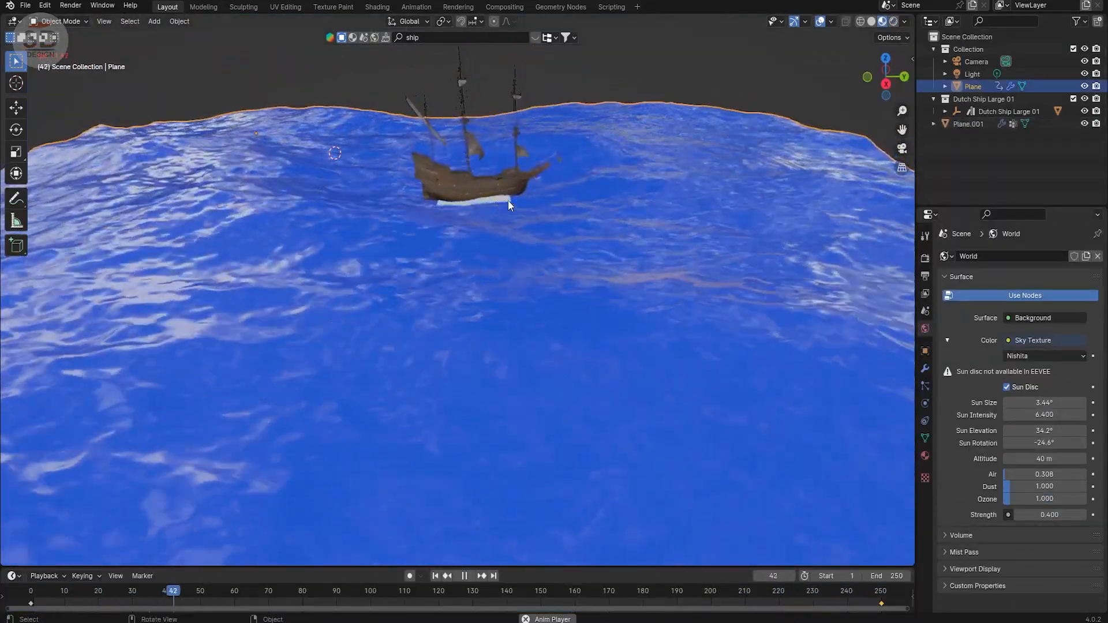
key(space)
scroll(469, 178, up, 2)
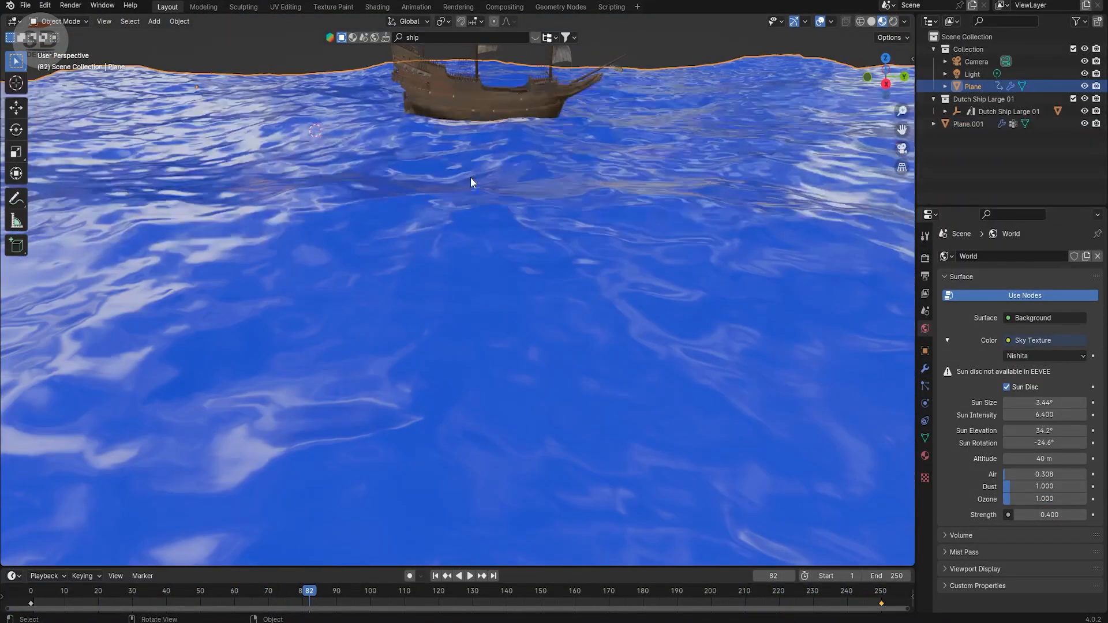
middle_drag(469, 178, 464, 193)
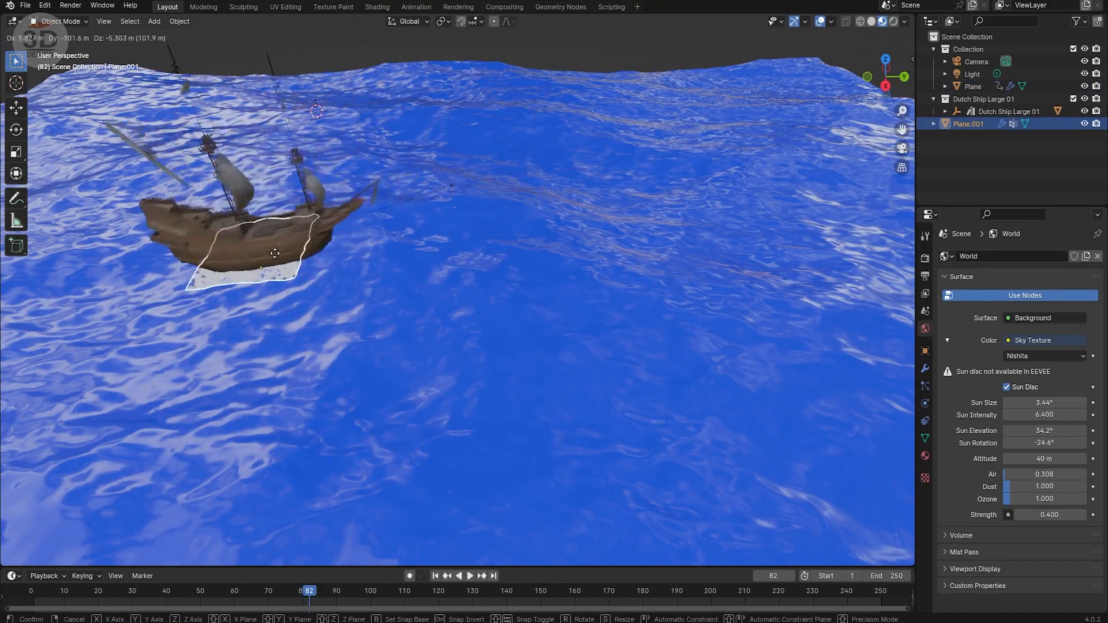
key(Escape)
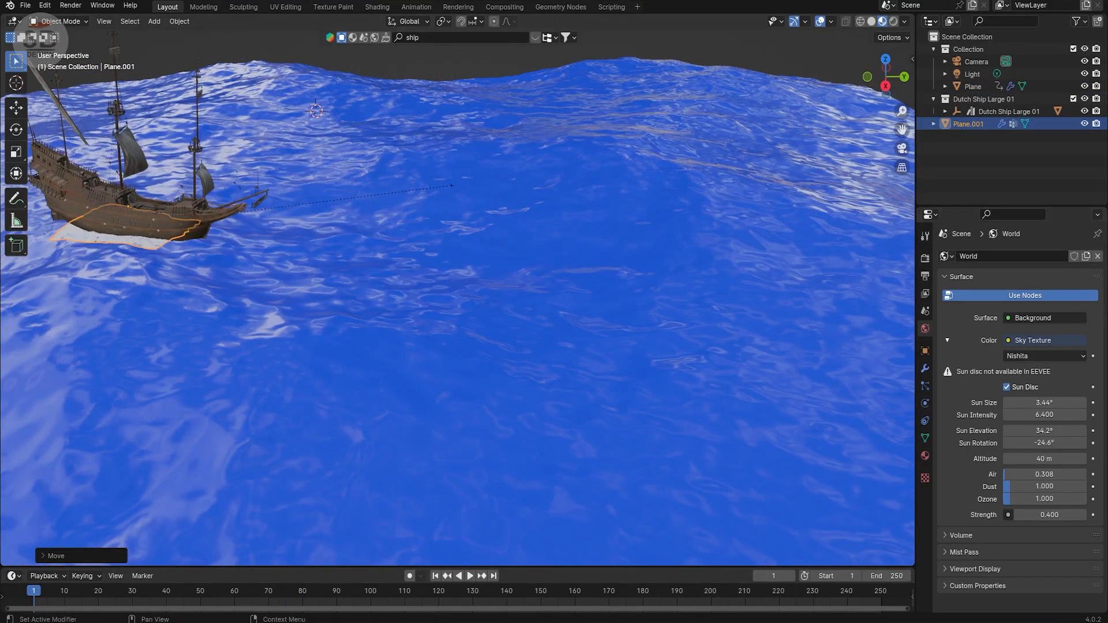
key(i)
click(633, 289)
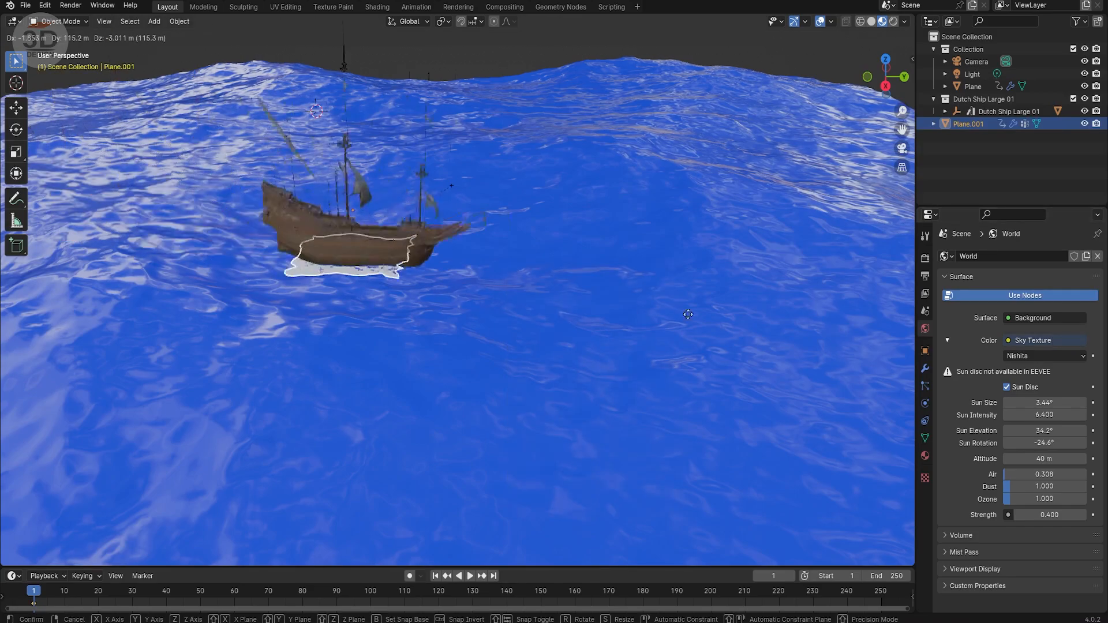
- At frame 250, move Plane.001 to the ocean's positive Y side and insert a Location, Rotation & Scale keyframe
drag(26, 588, 878, 563)
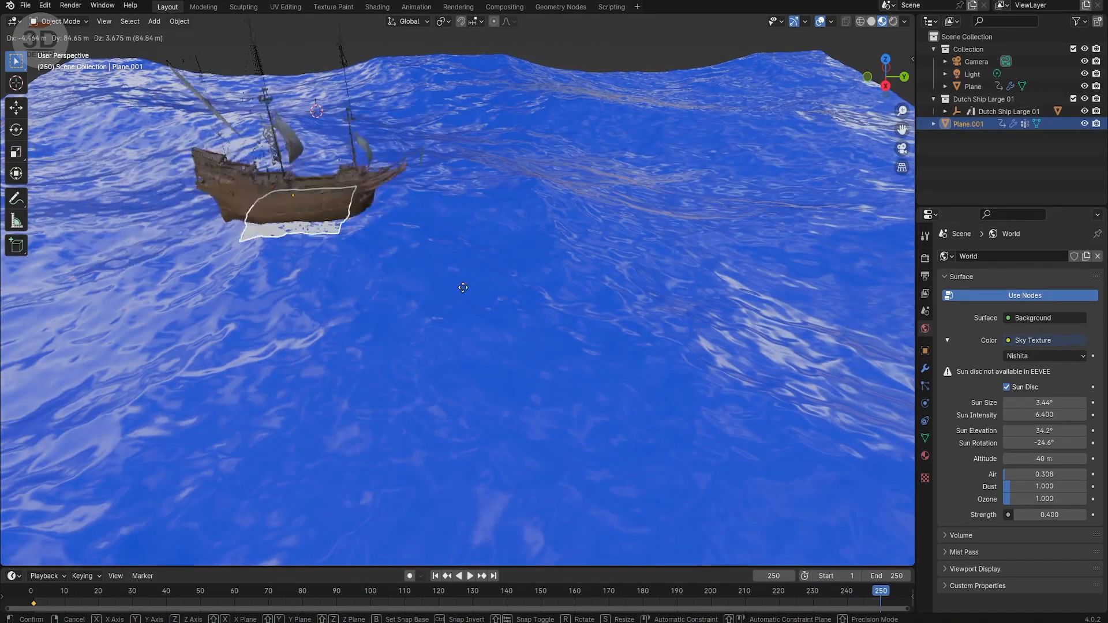
key(i)
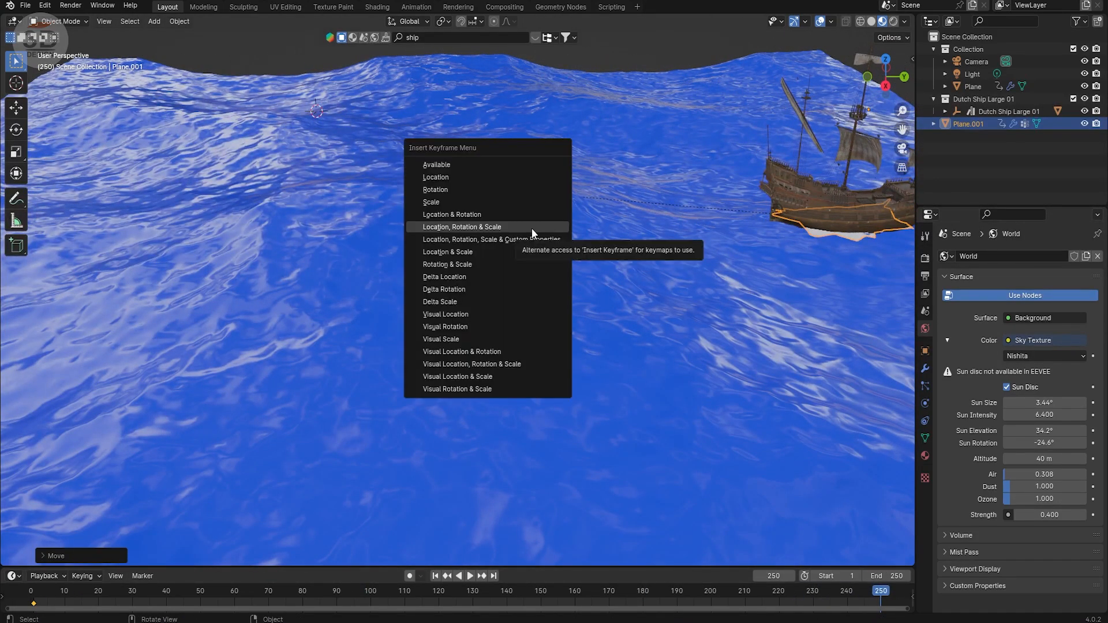
click(531, 228)
- Play the animation to check the ship's travel across the waves, and stop playback
key(space)
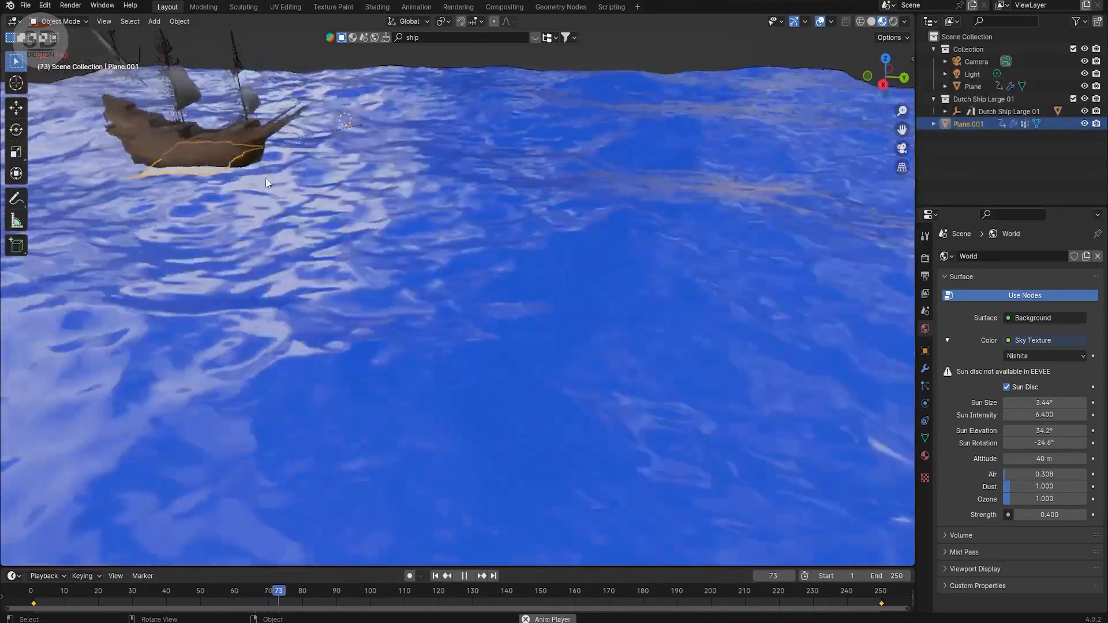
mouse_move(265, 178)
middle_down()
mouse_move(343, 196)
mouse_move(309, 209)
mouse_move(275, 196)
middle_up()
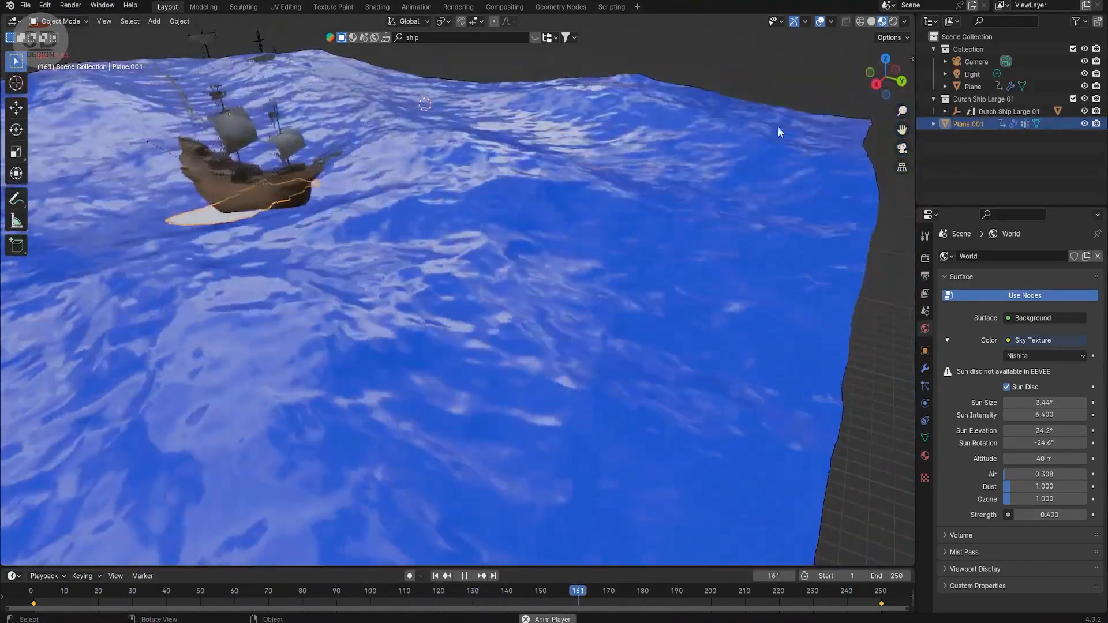
key(space)
key(alt+Tab)
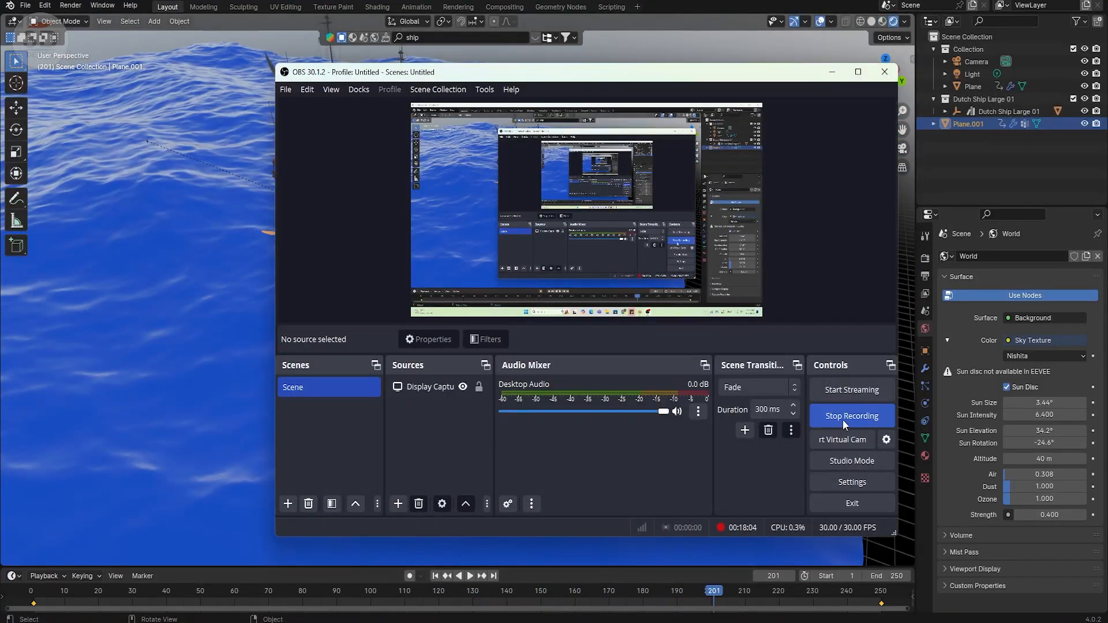